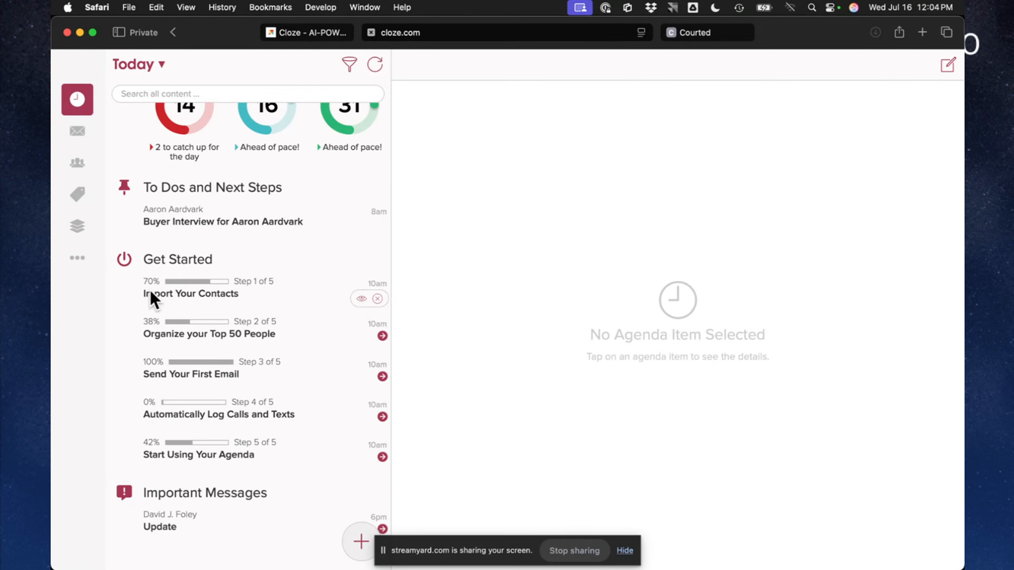
- Open the Import Your Contacts setup task, view the prompt for importing phone contacts, and dismiss it
{"action": "left_click", "coordinate": [217, 294]}
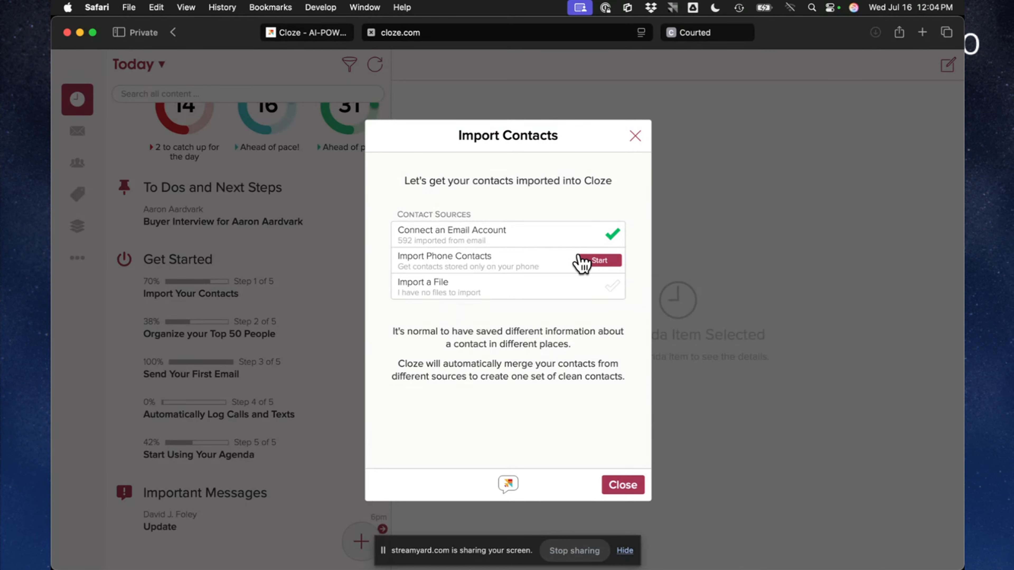
{"action": "left_click", "coordinate": [589, 262]}
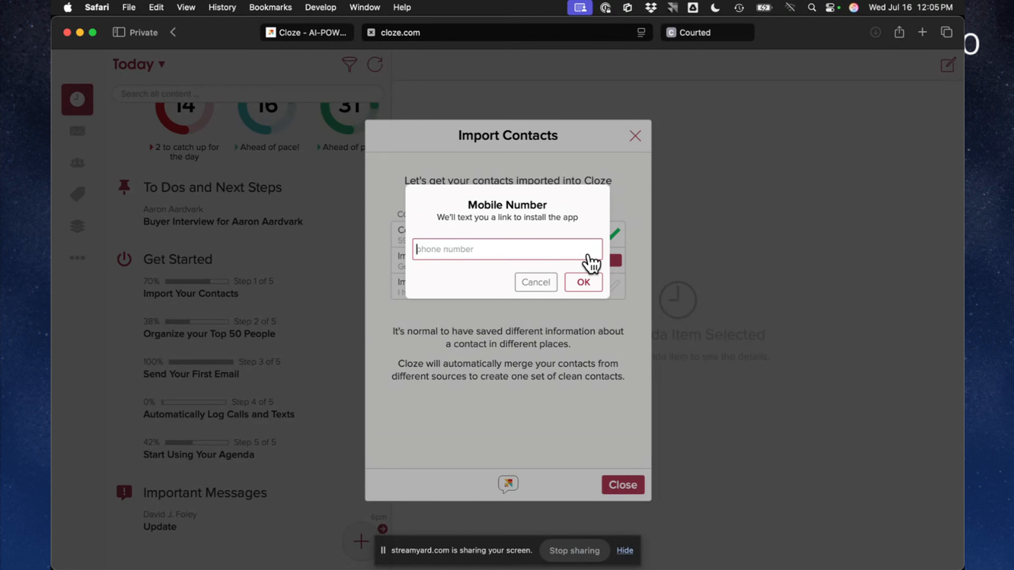
{"action": "left_click", "coordinate": [546, 288]}
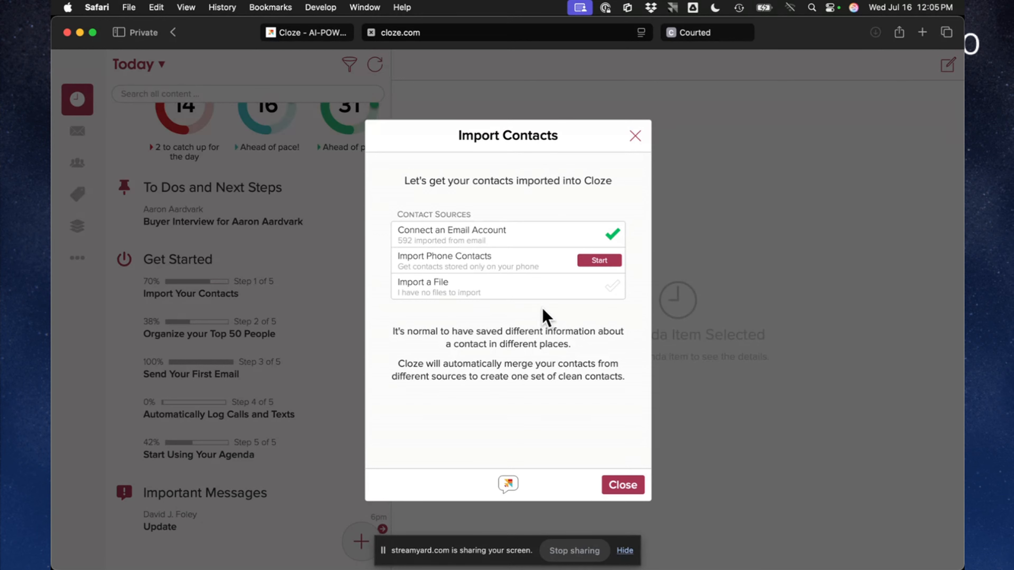
- View the support email drafted by Let Us Import Your File, discard it and leave Import Contacts
{"action": "left_click", "coordinate": [491, 286]}
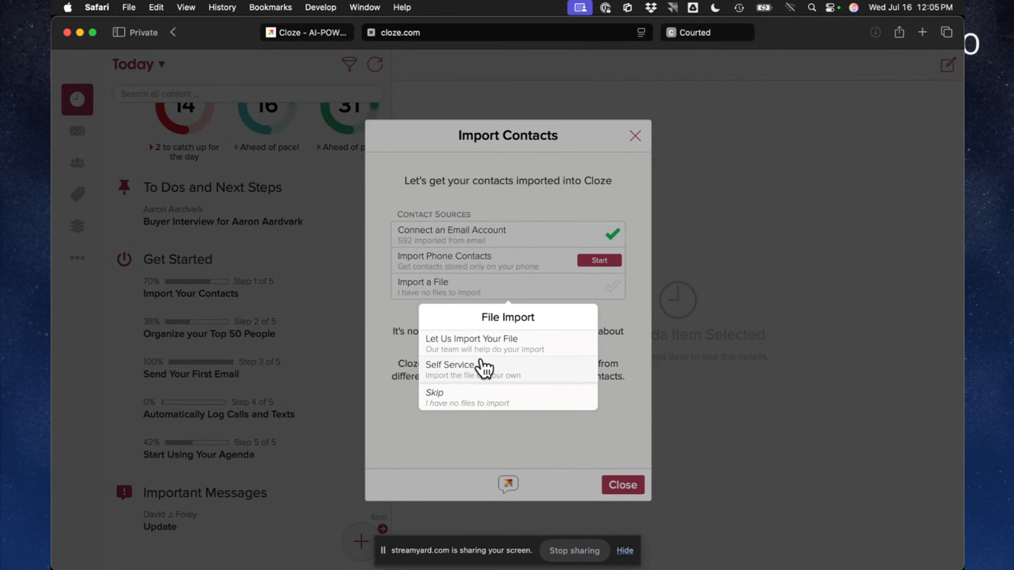
{"action": "left_click", "coordinate": [469, 351]}
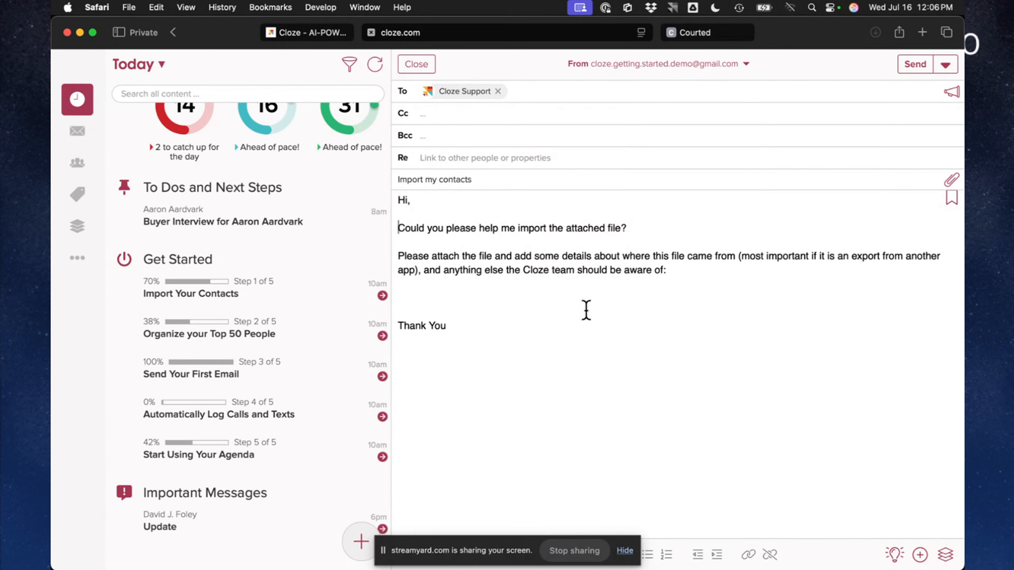
{"action": "left_click", "coordinate": [575, 311]}
{"action": "left_click", "coordinate": [418, 65]}
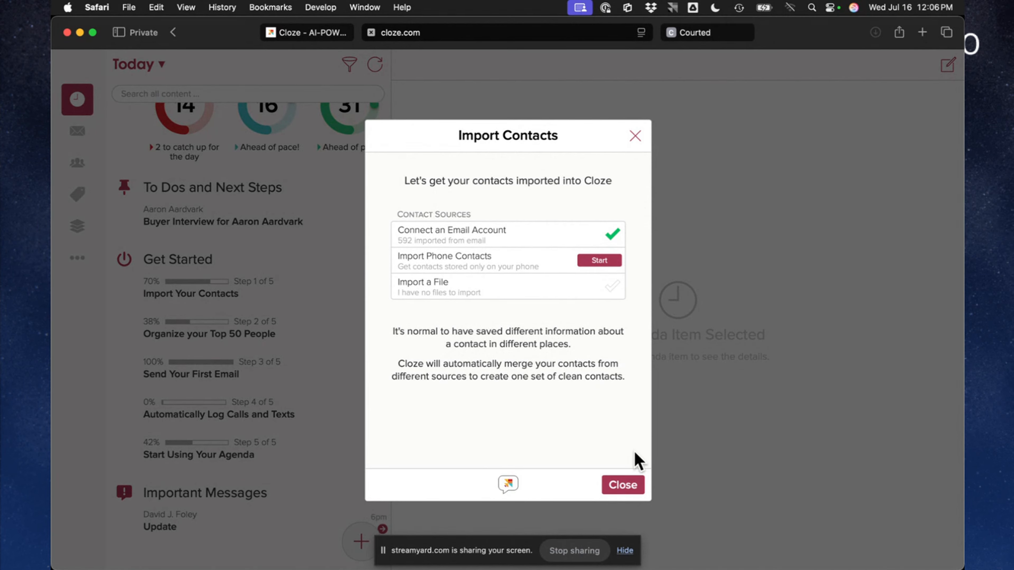
{"action": "left_click", "coordinate": [635, 488]}
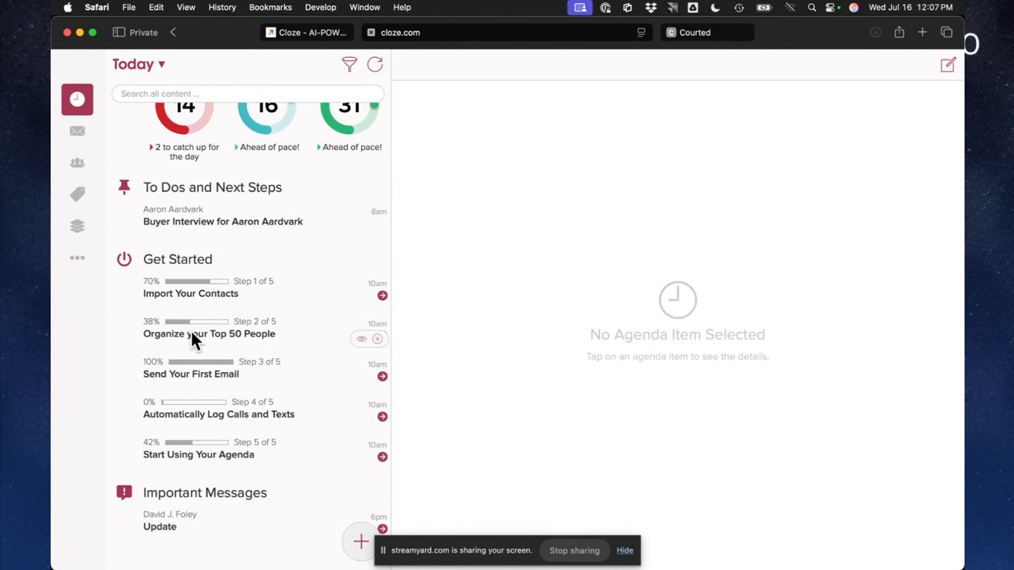
- Start organizing the Top 50 People and classify the first suggested contact as a Hot Buyer
{"action": "left_click", "coordinate": [221, 340]}
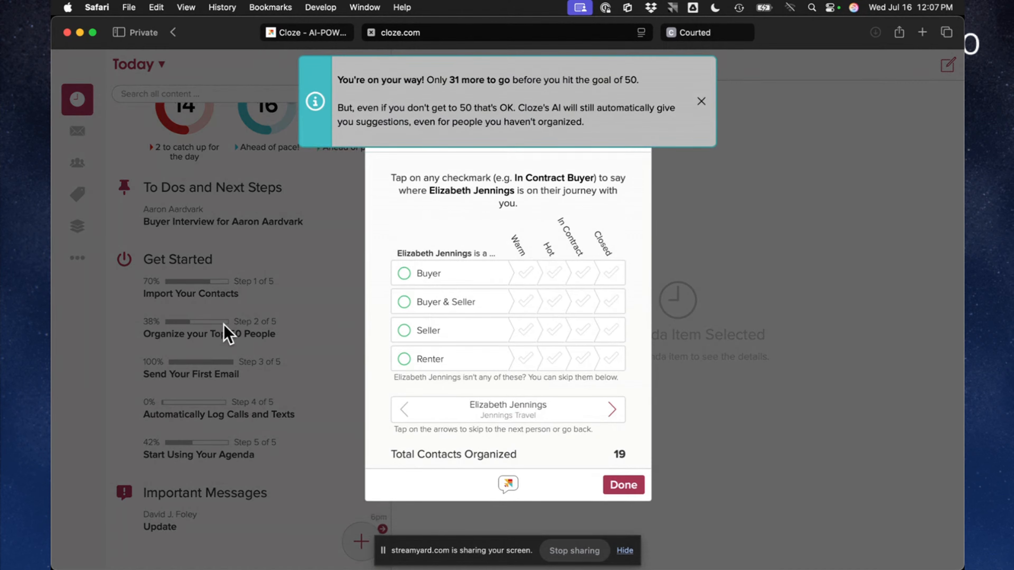
{"action": "left_click", "coordinate": [702, 103]}
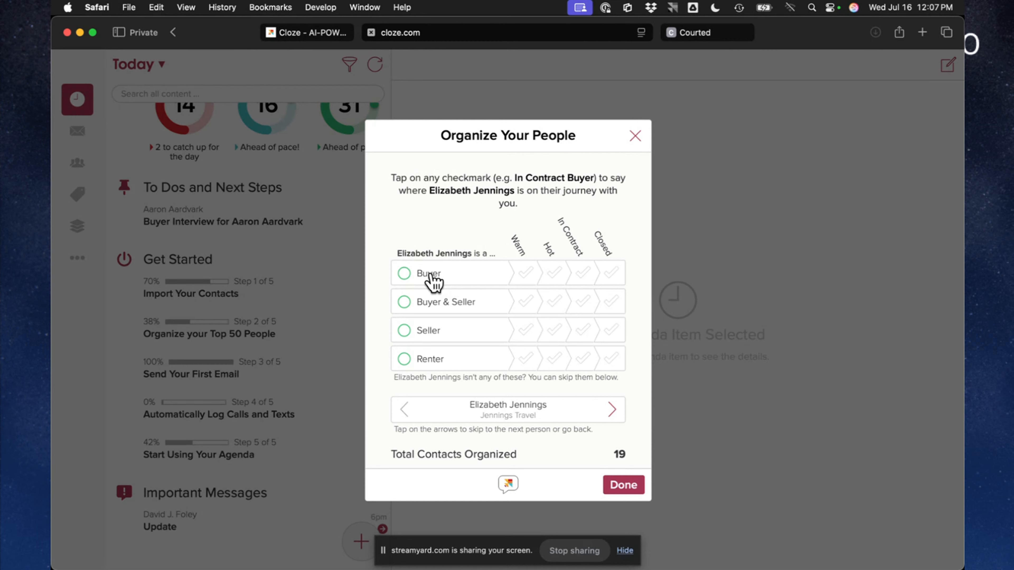
{"action": "left_click", "coordinate": [554, 304]}
{"action": "left_click", "coordinate": [577, 275]}
{"action": "left_click", "coordinate": [555, 274]}
{"action": "left_click", "coordinate": [554, 273]}
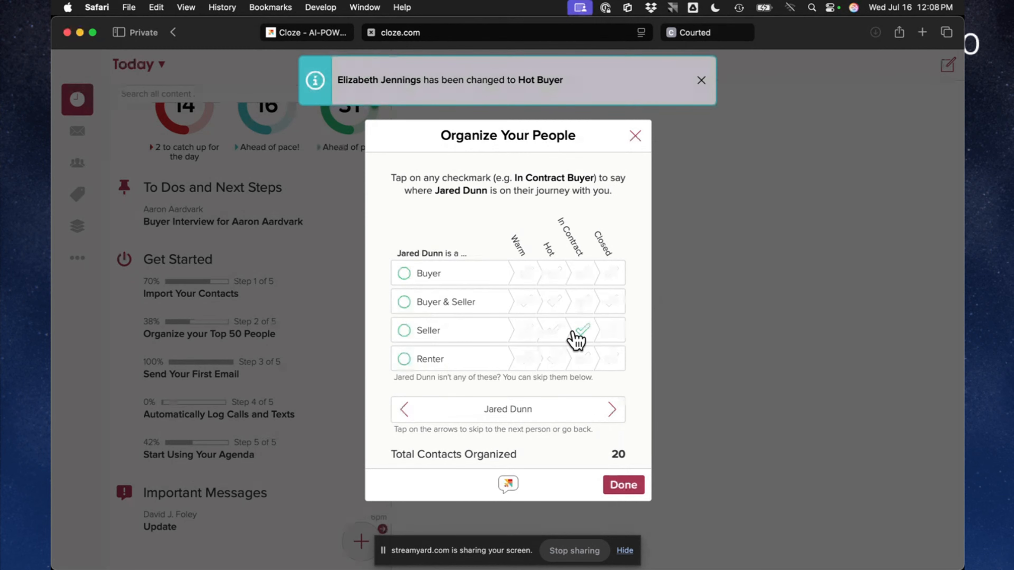
- Classify the next four suggested contacts as Hot Seller, Hot Buyer, In Contract Seller and Warm Seller, in that order
{"action": "left_click", "coordinate": [555, 330]}
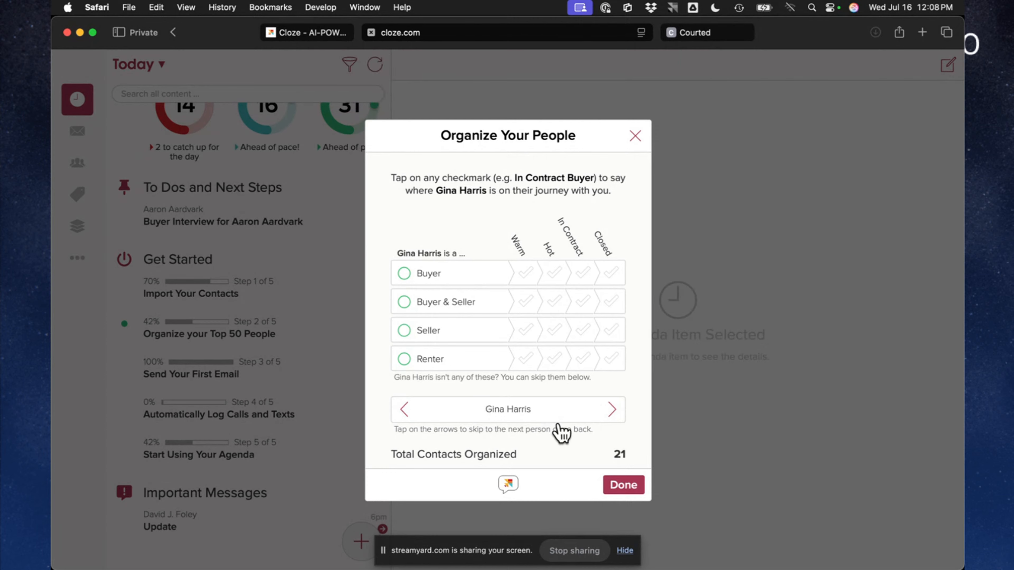
{"action": "left_click", "coordinate": [554, 274]}
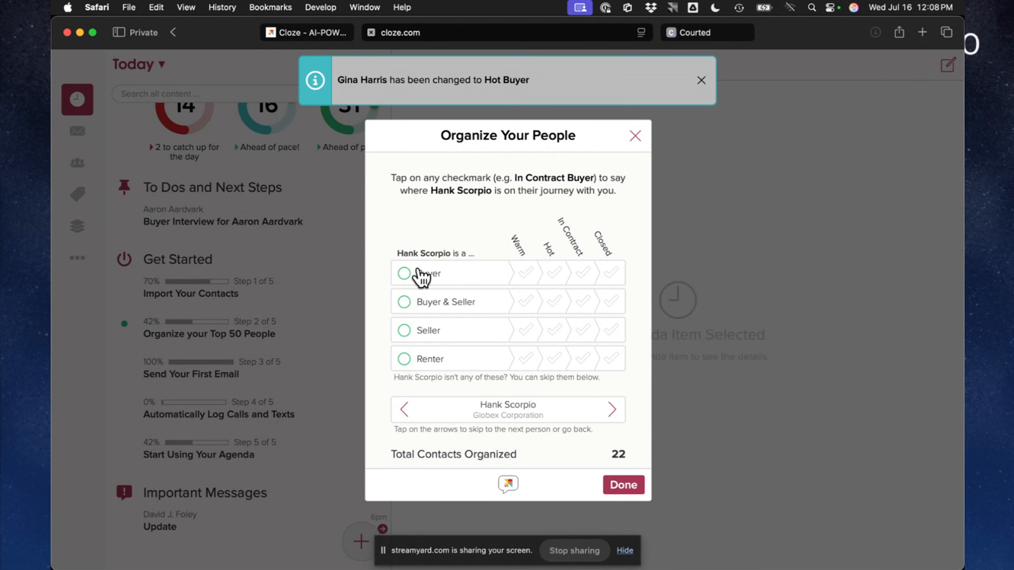
{"action": "left_click", "coordinate": [581, 332]}
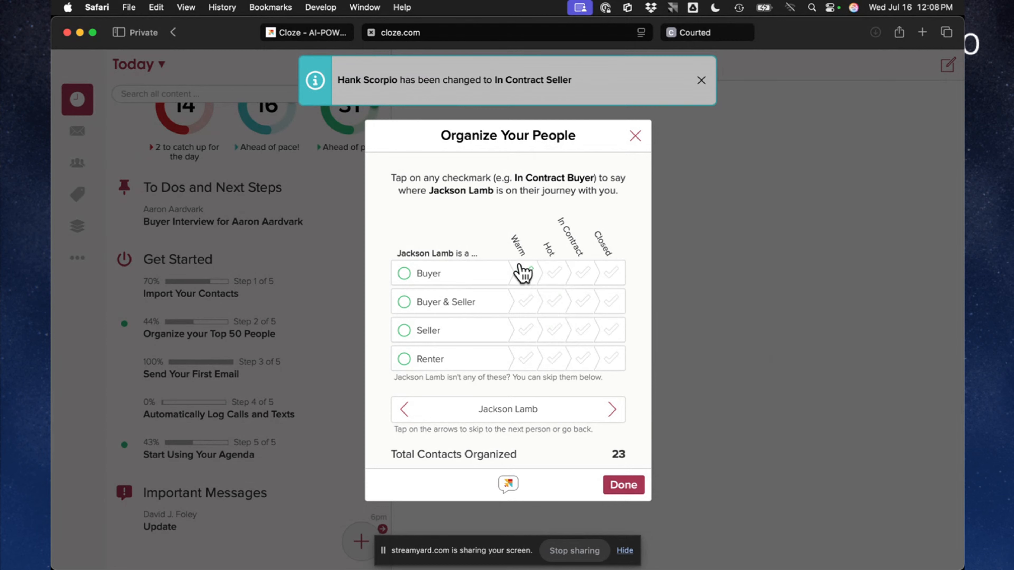
{"action": "left_click", "coordinate": [526, 331]}
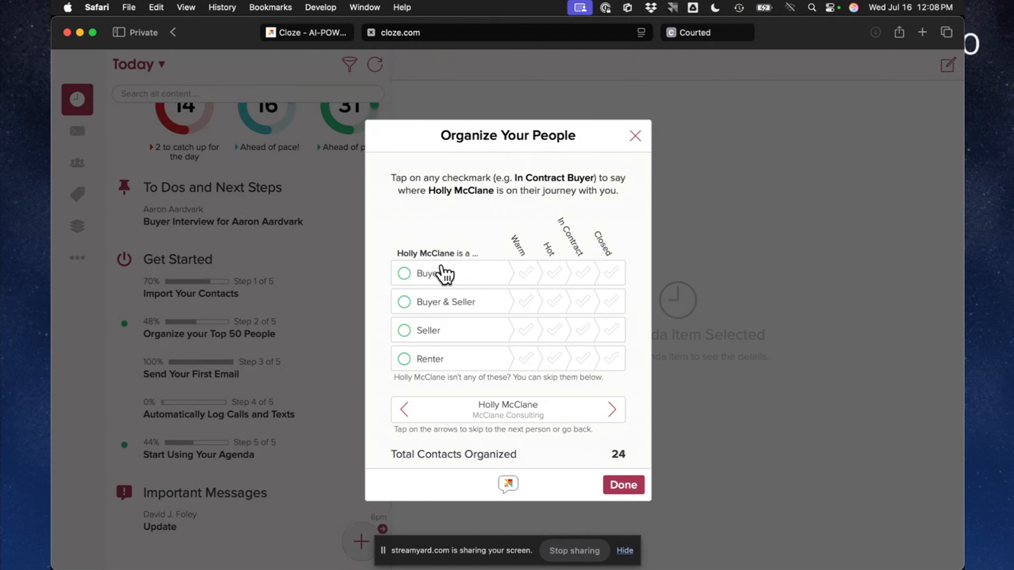
- Skip two suggested contacts and classify the one after them as a Warm Seller
{"action": "left_click", "coordinate": [610, 414]}
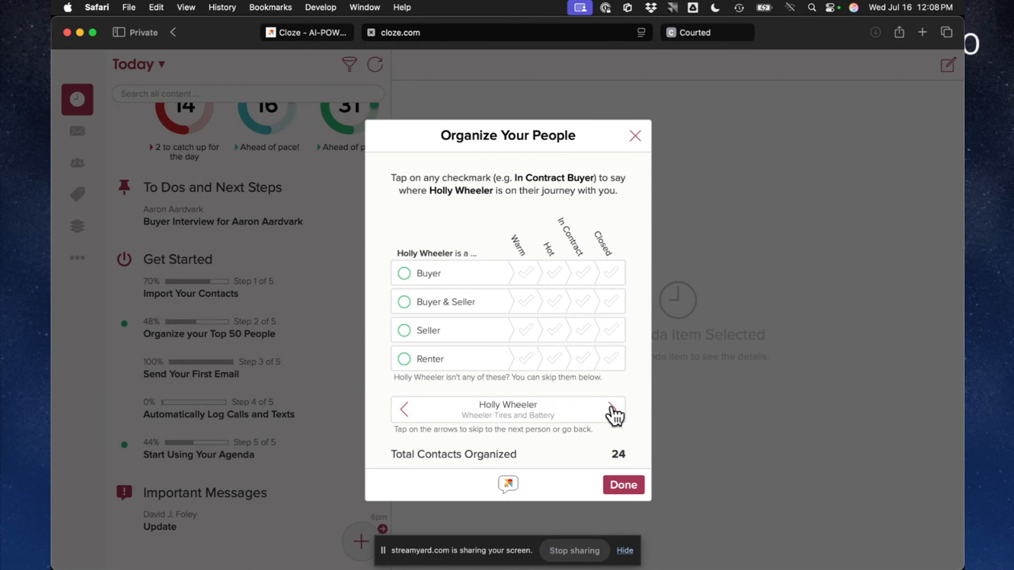
{"action": "left_click", "coordinate": [612, 410]}
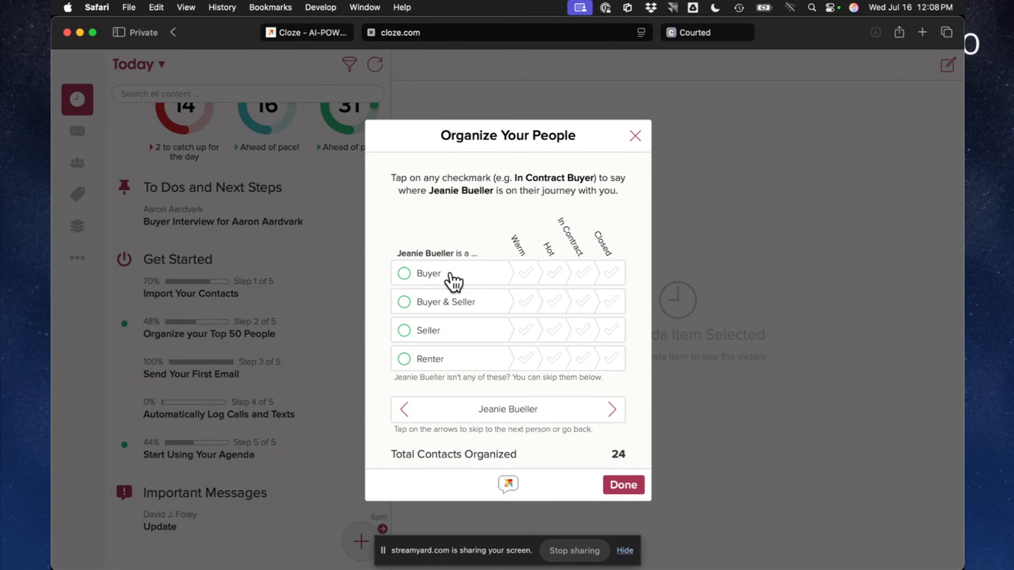
{"action": "left_click", "coordinate": [526, 330]}
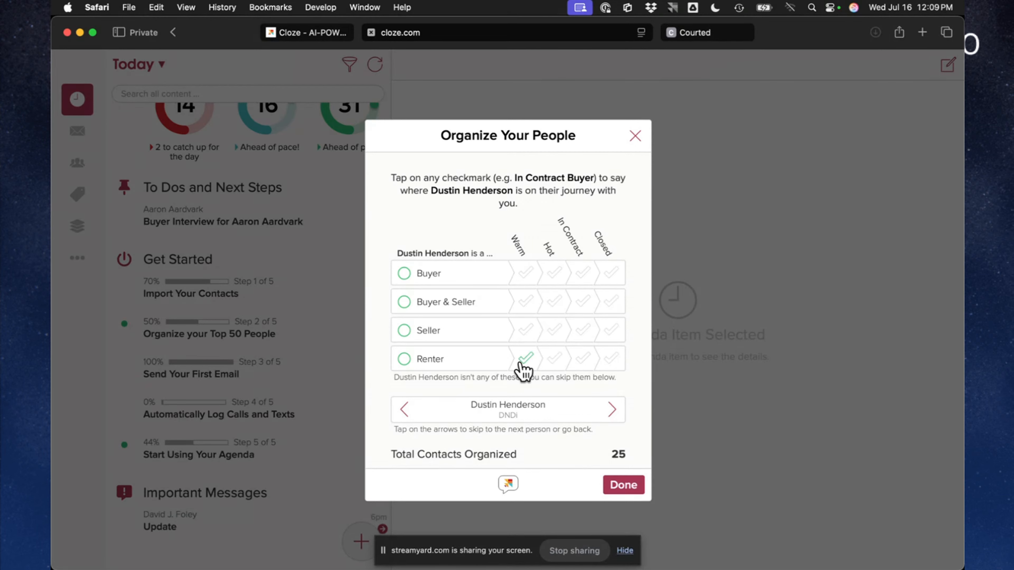
- Finish organizing people, review the Keep In Touch reminder frequencies for each segment, and save them
{"action": "left_click", "coordinate": [623, 485]}
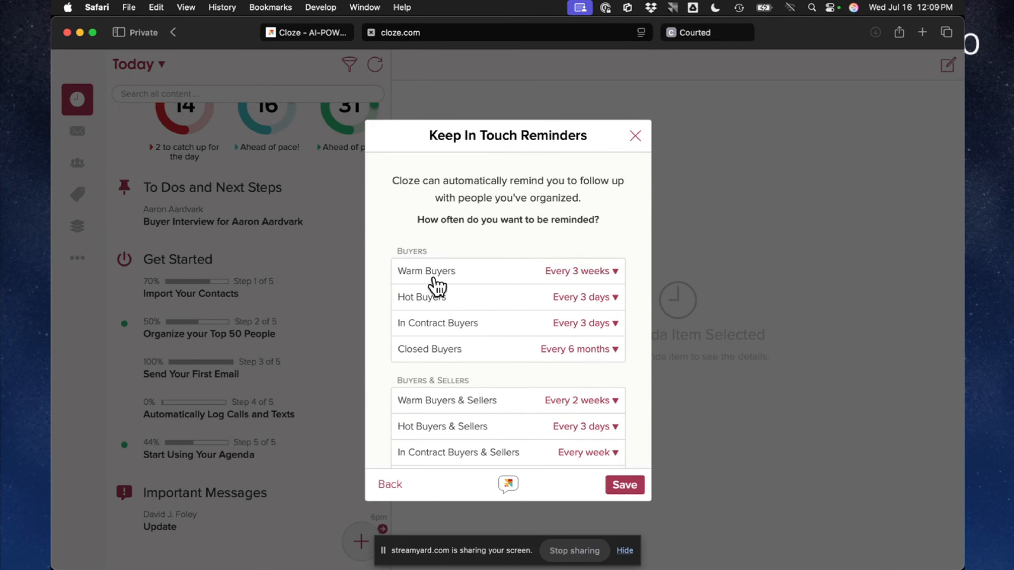
{"action": "scroll", "coordinate": [436, 284], "scroll_direction": "down", "scroll_amount": 3}
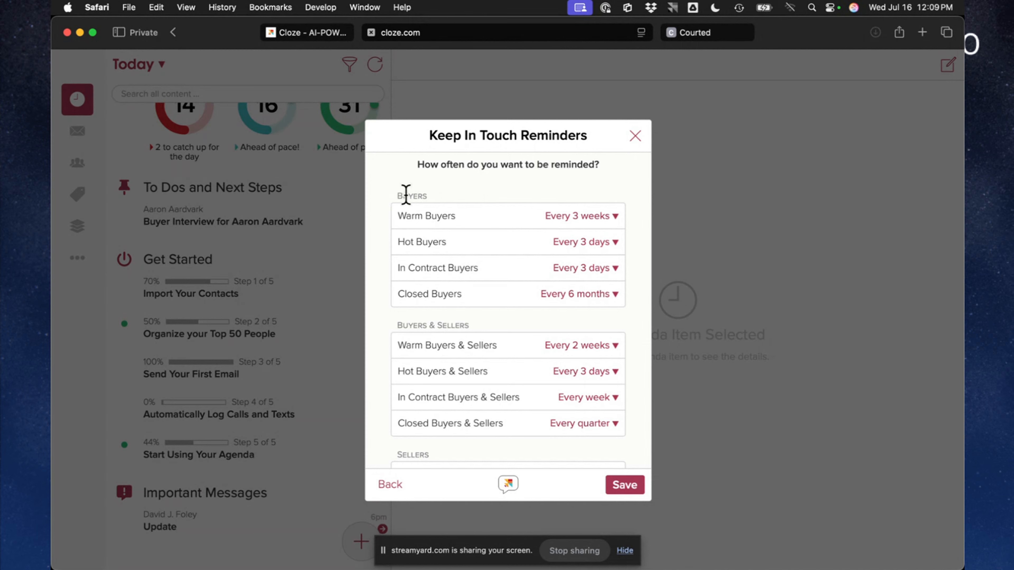
{"action": "scroll", "coordinate": [464, 325], "scroll_direction": "down", "scroll_amount": 7}
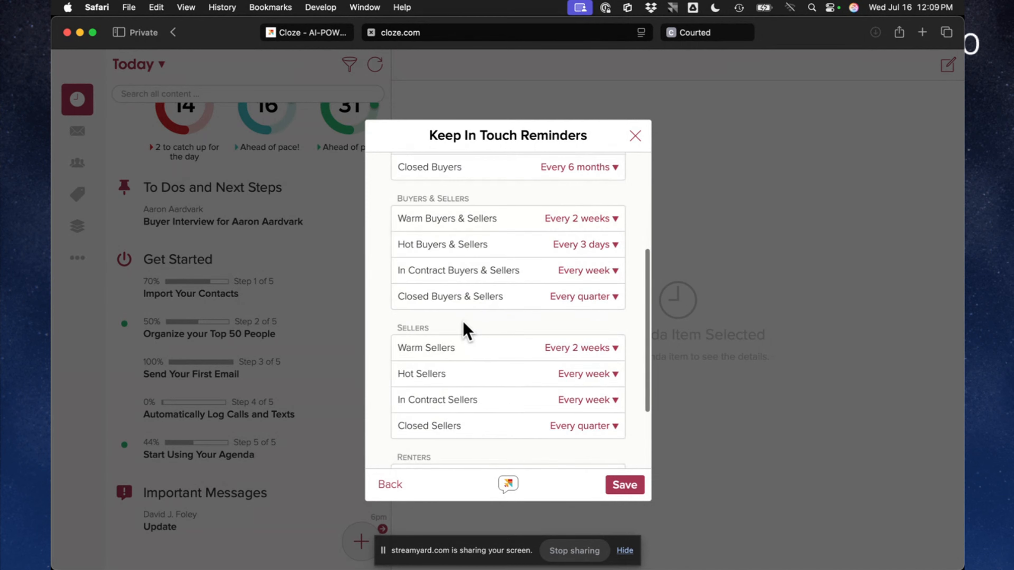
{"action": "scroll", "coordinate": [418, 331], "scroll_direction": "up", "scroll_amount": 7}
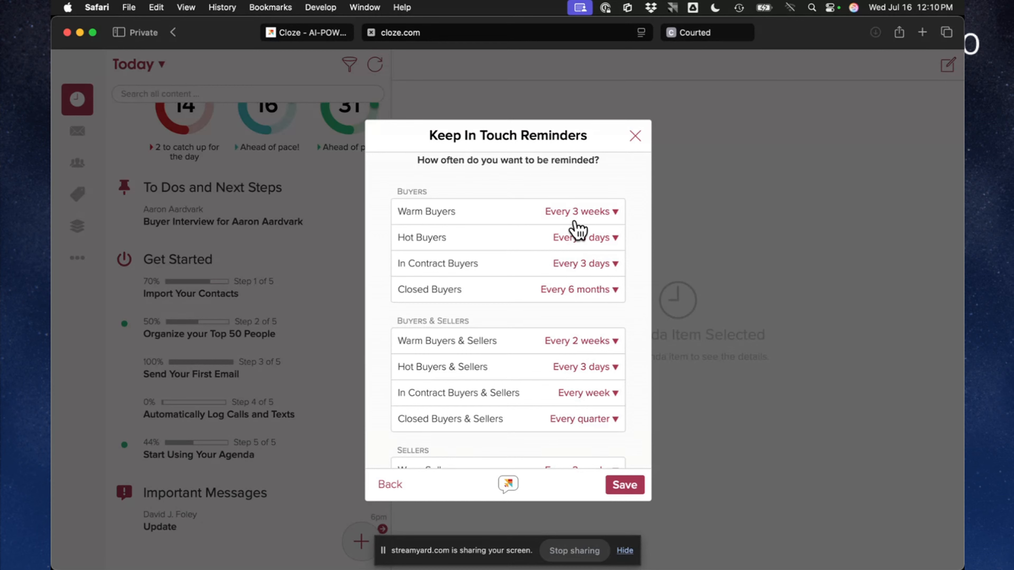
{"action": "left_click", "coordinate": [624, 484]}
{"action": "mouse_move", "coordinate": [343, 328]}
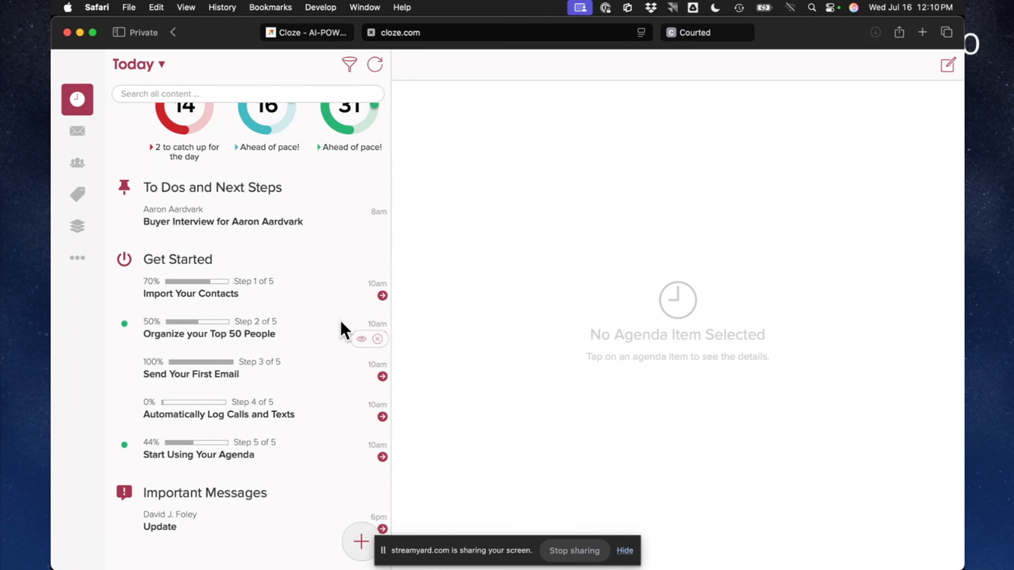
- Open the My People list and look through the timeline and relationship details of several contacts
{"action": "left_click", "coordinate": [71, 174]}
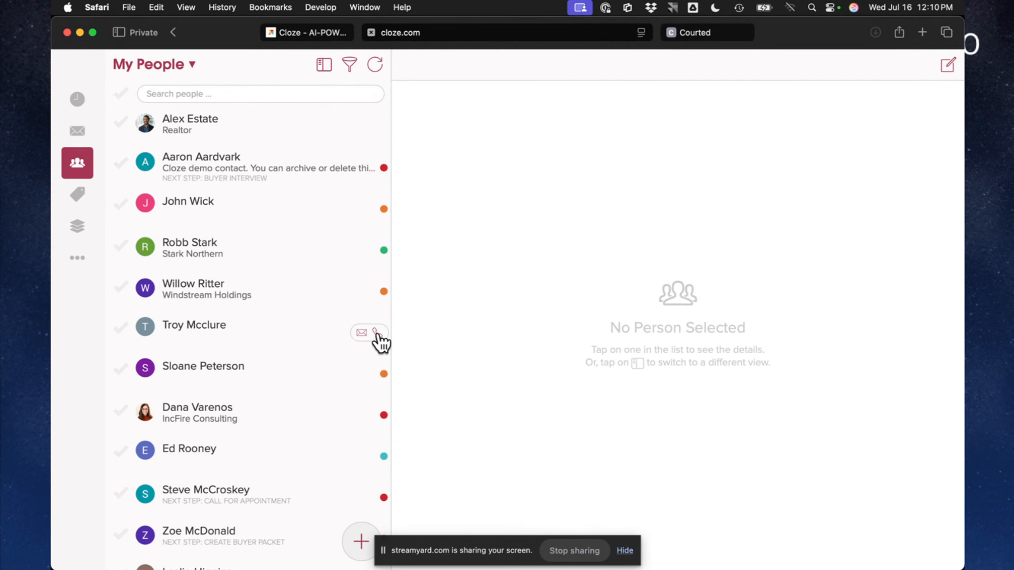
{"action": "left_click", "coordinate": [205, 217]}
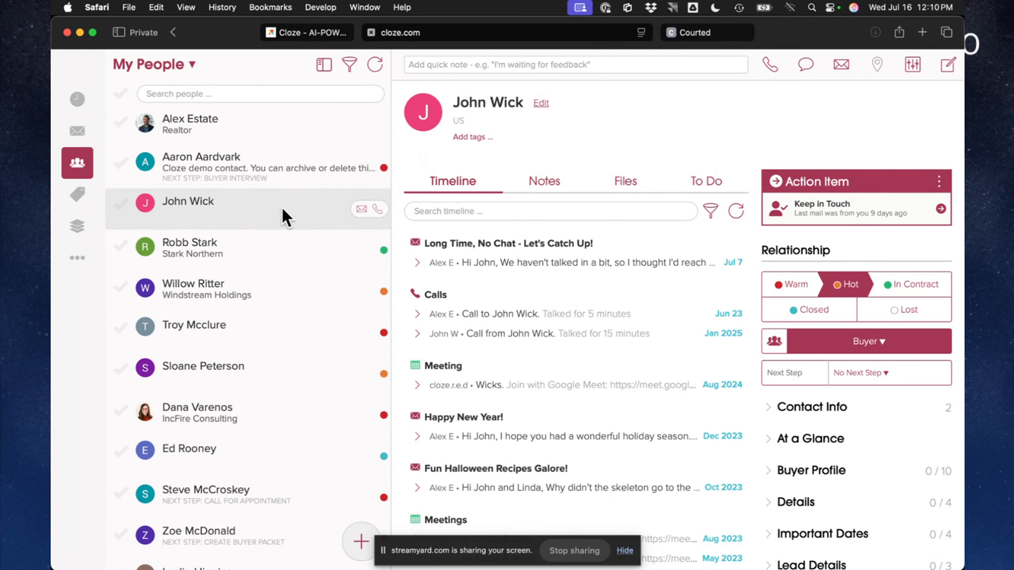
{"action": "left_click", "coordinate": [264, 247]}
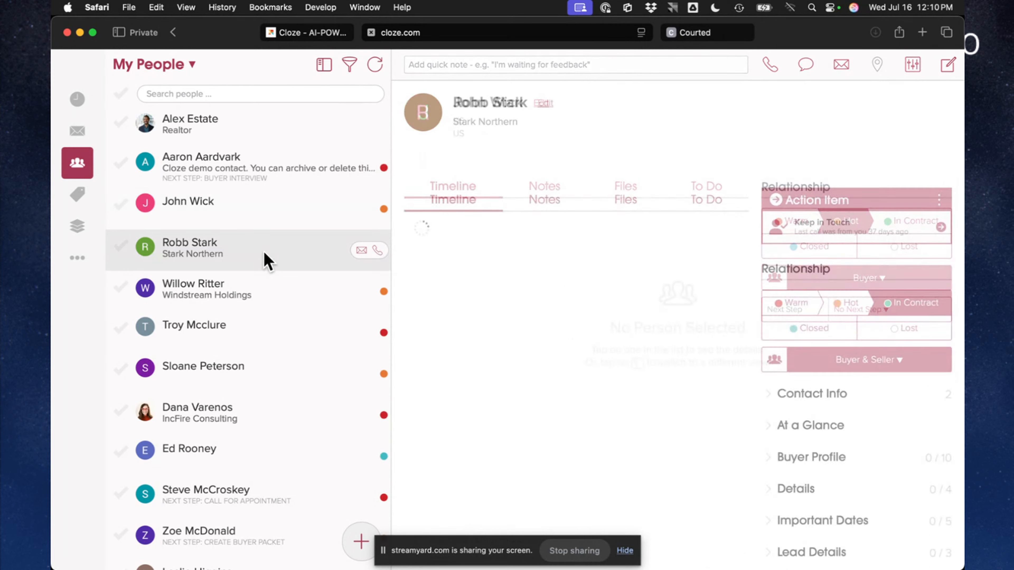
{"action": "left_click", "coordinate": [263, 305]}
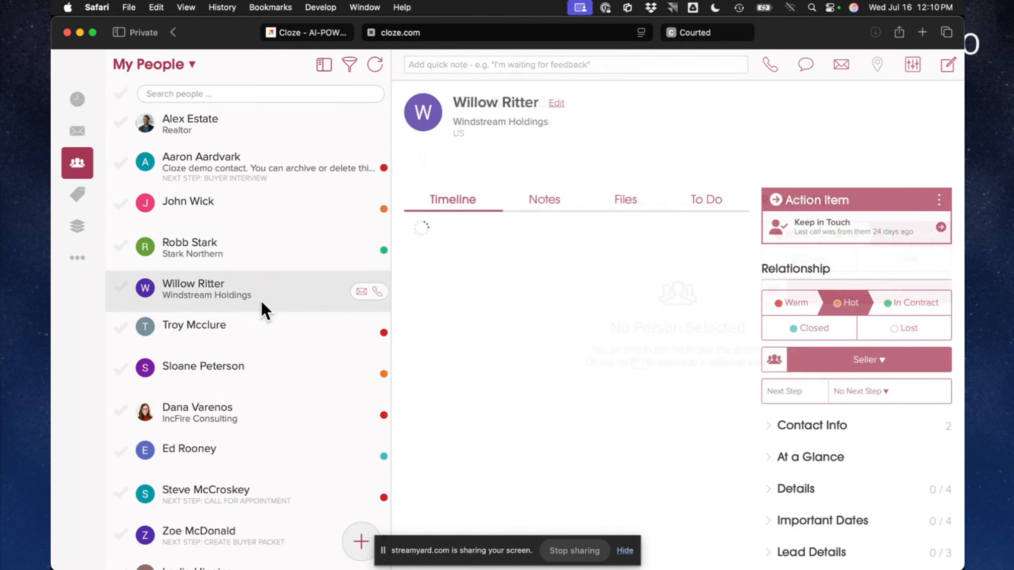
{"action": "left_click", "coordinate": [250, 345]}
{"action": "left_click", "coordinate": [250, 397]}
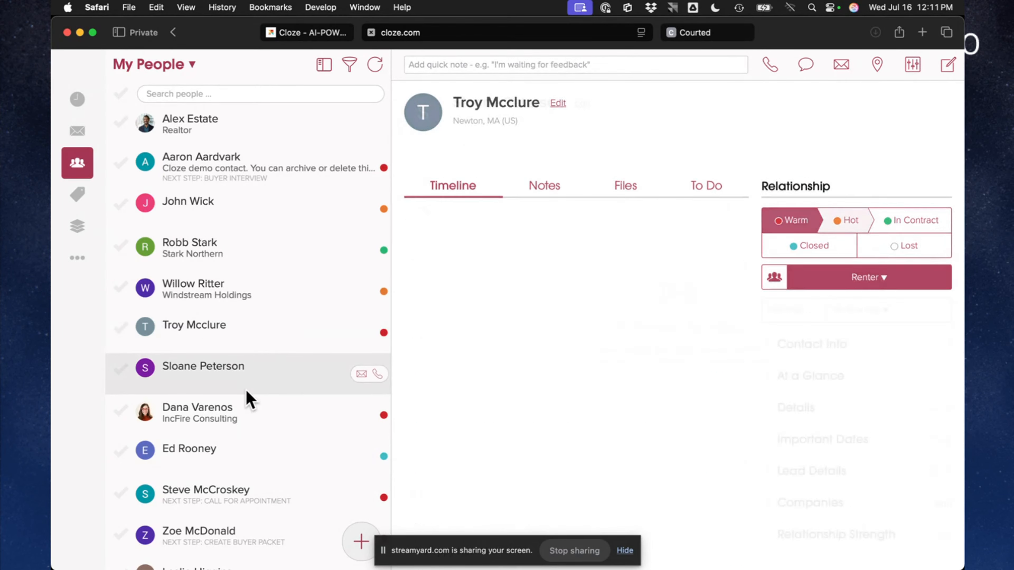
{"action": "left_click", "coordinate": [245, 426]}
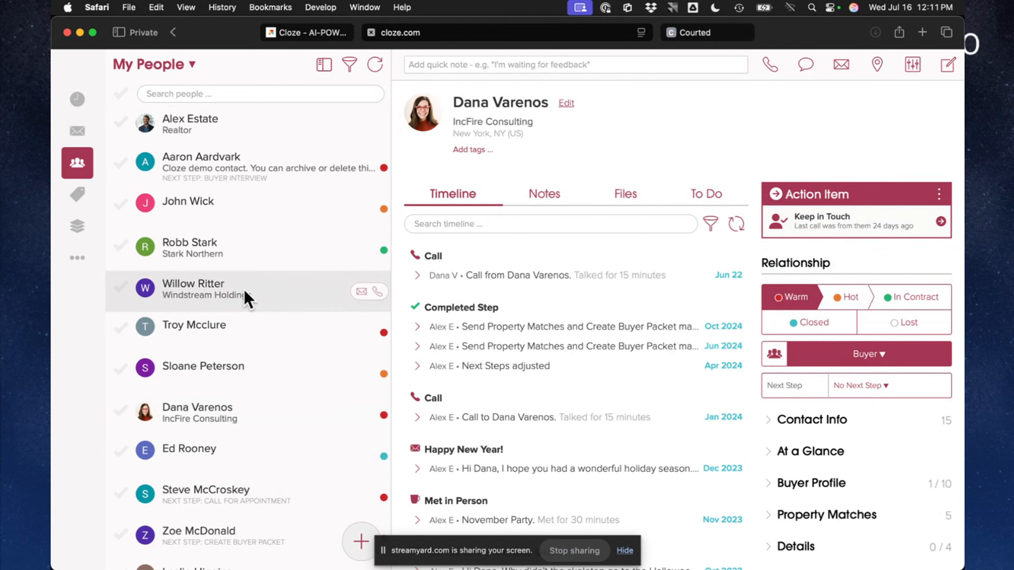
{"action": "left_click", "coordinate": [247, 298]}
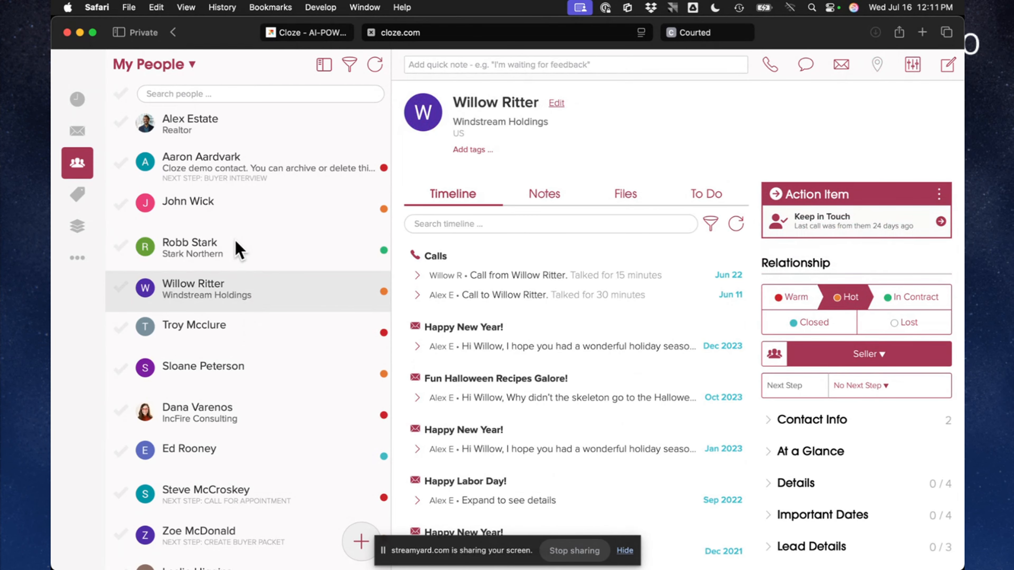
- Switch My People to the full-screen Table view, view the third contact's record and return to the table
{"action": "left_click", "coordinate": [324, 66]}
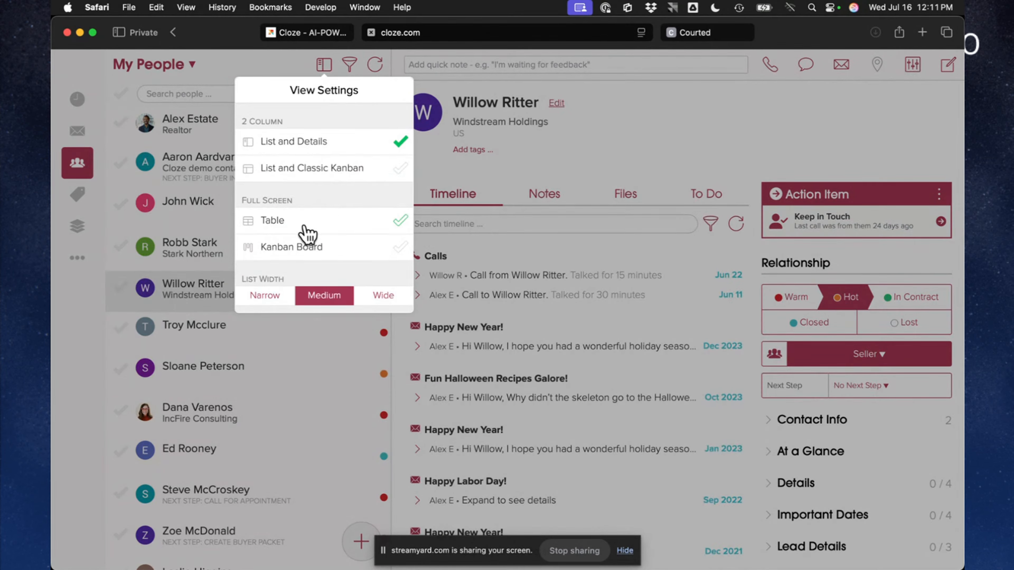
{"action": "left_click", "coordinate": [295, 233]}
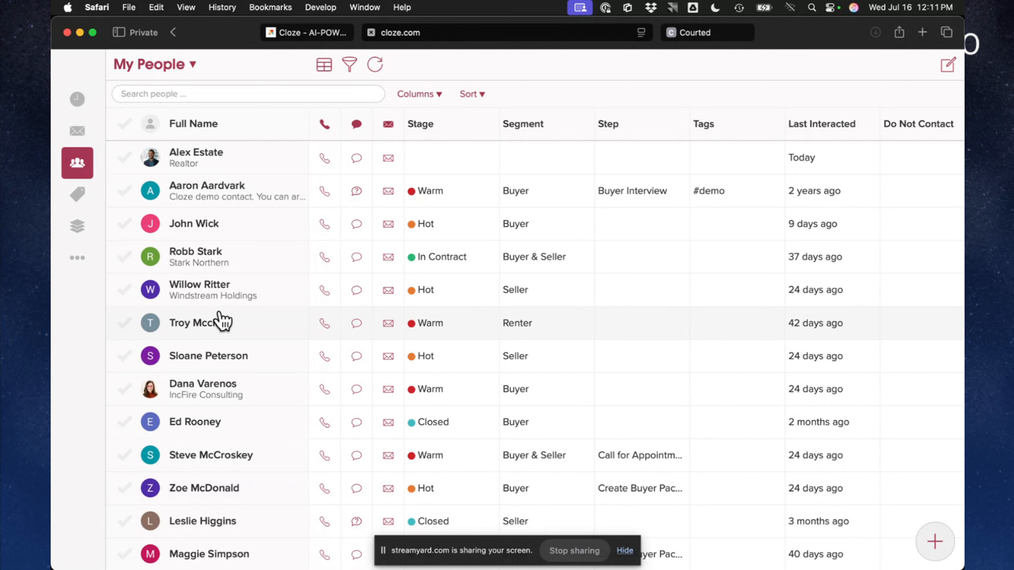
{"action": "left_click", "coordinate": [210, 226]}
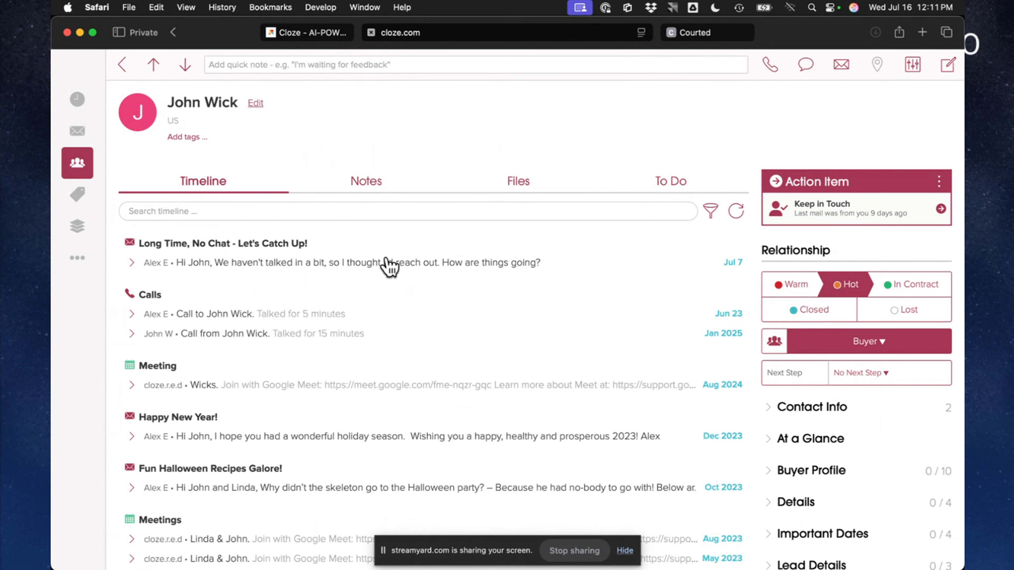
{"action": "left_click", "coordinate": [120, 67]}
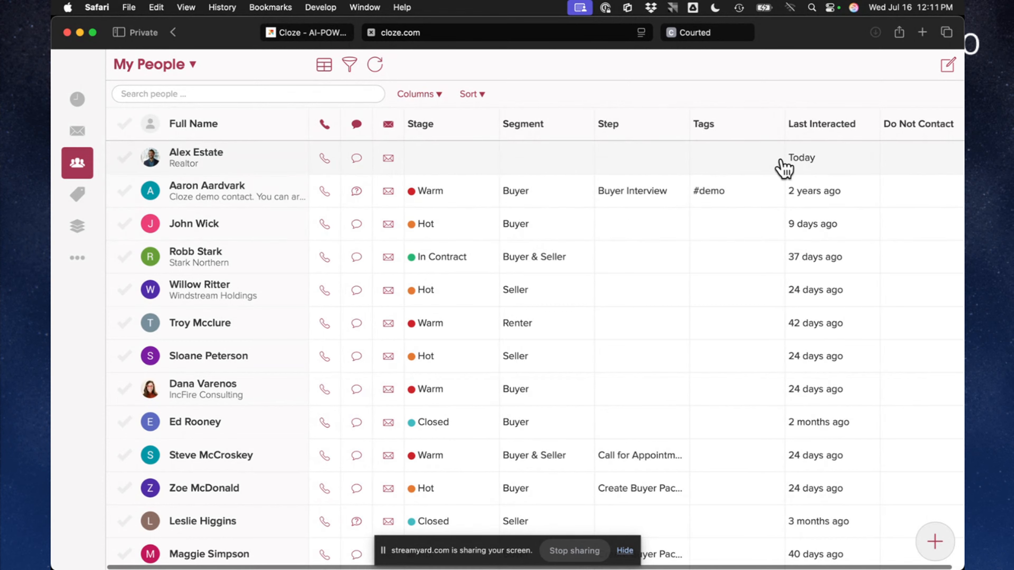
- Add the First Met, Spouse and Lead Source columns to the My People table and check them in the table
{"action": "left_click", "coordinate": [417, 100]}
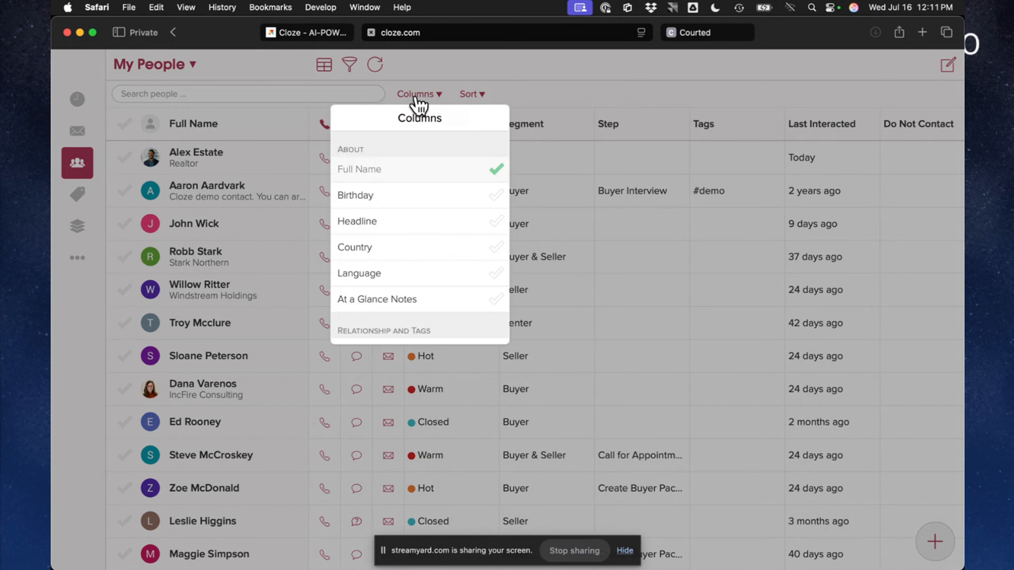
{"action": "scroll", "coordinate": [449, 215], "scroll_direction": "down", "scroll_amount": 5}
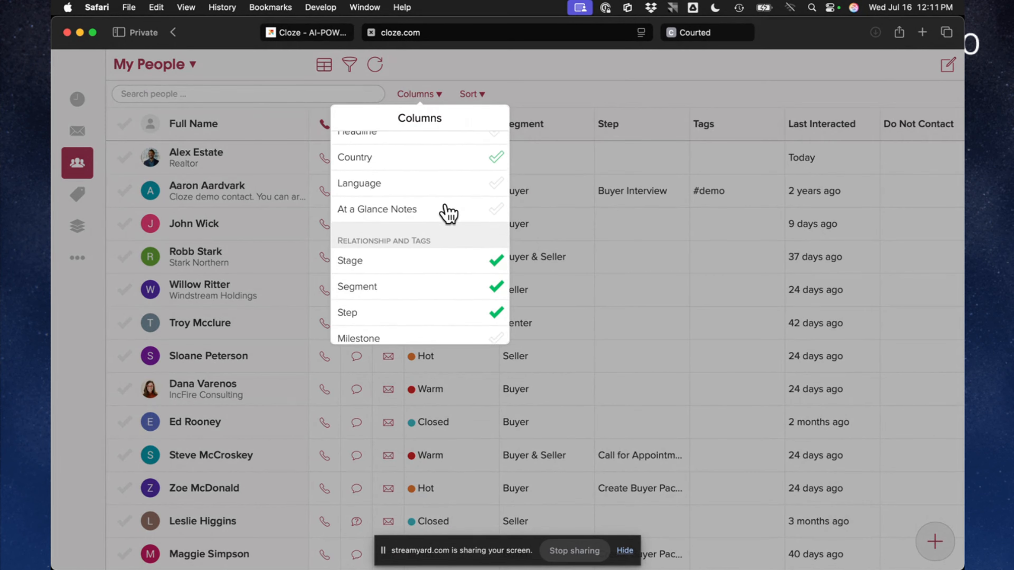
{"action": "scroll", "coordinate": [442, 262], "scroll_direction": "down", "scroll_amount": 5}
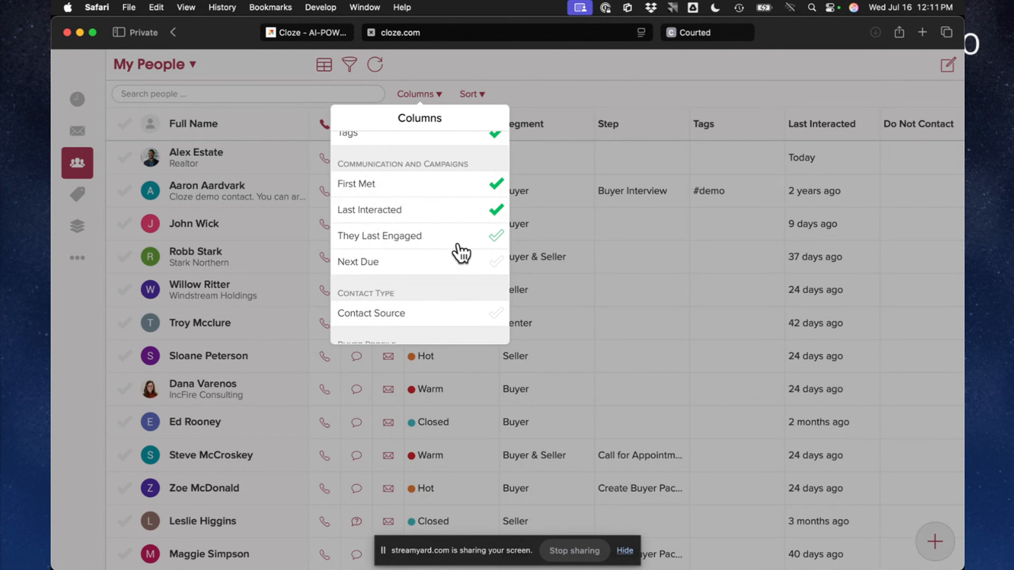
{"action": "scroll", "coordinate": [463, 306], "scroll_direction": "down", "scroll_amount": 4}
{"action": "scroll", "coordinate": [463, 308], "scroll_direction": "down", "scroll_amount": 10}
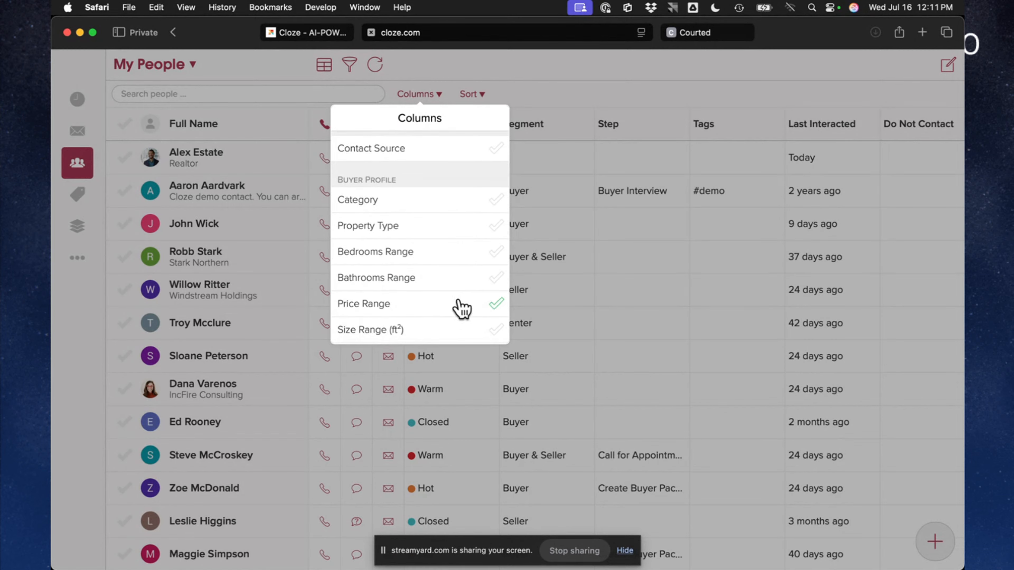
{"action": "scroll", "coordinate": [462, 308], "scroll_direction": "up", "scroll_amount": 3}
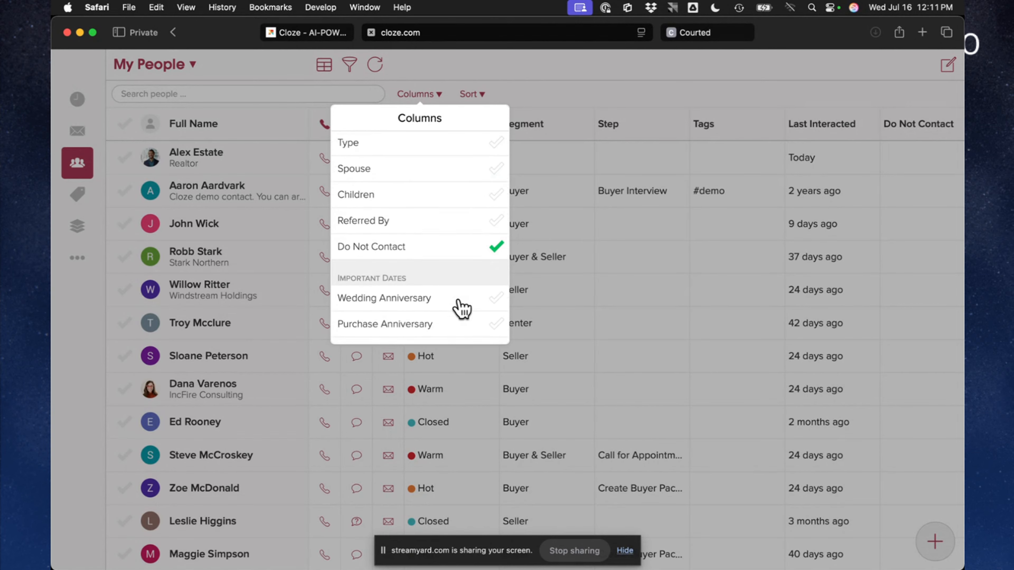
{"action": "scroll", "coordinate": [414, 265], "scroll_direction": "down", "scroll_amount": 5}
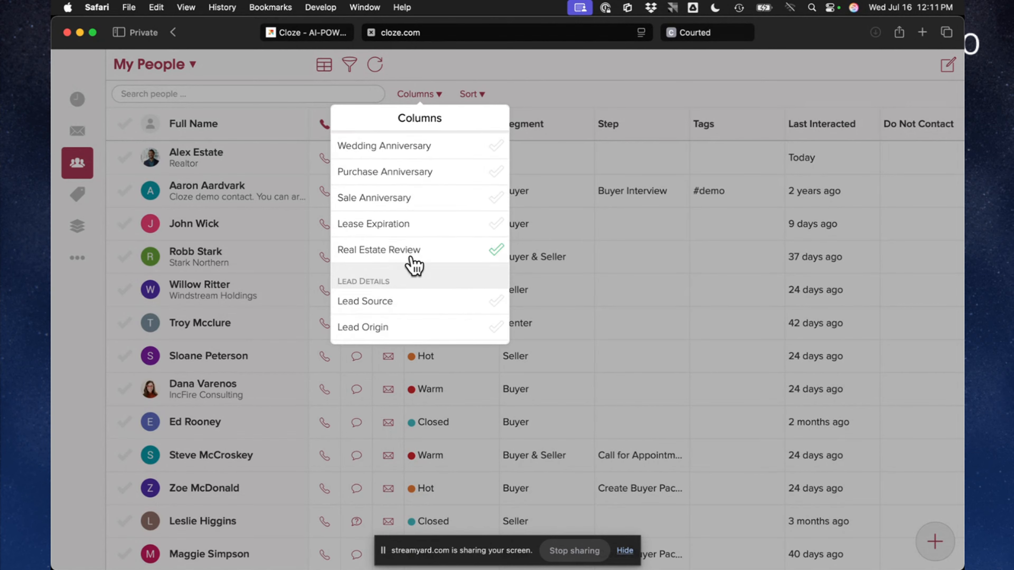
{"action": "scroll", "coordinate": [417, 219], "scroll_direction": "down", "scroll_amount": 1}
{"action": "scroll", "coordinate": [417, 219], "scroll_direction": "down", "scroll_amount": 2}
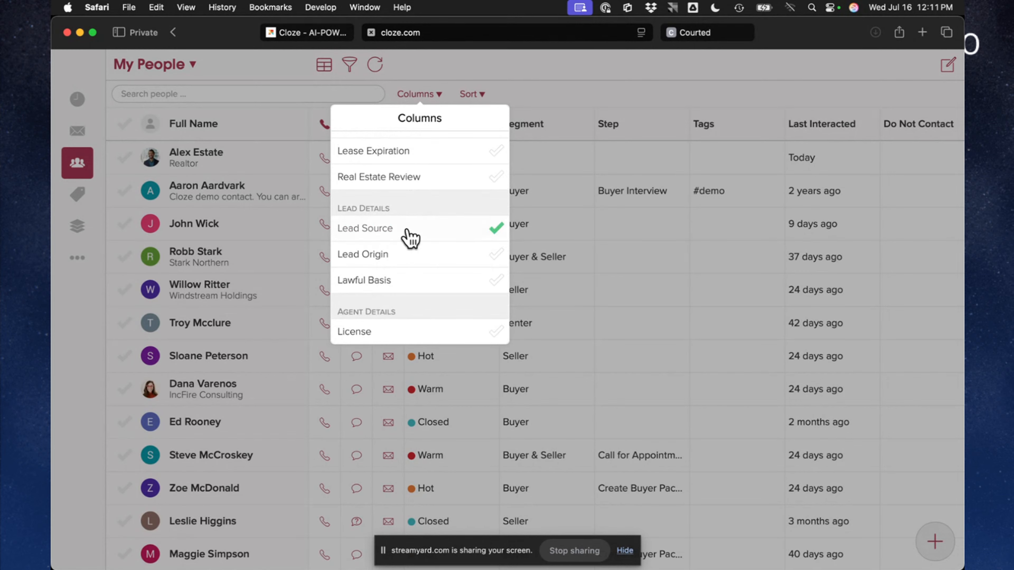
{"action": "scroll", "coordinate": [412, 240], "scroll_direction": "down", "scroll_amount": 3}
{"action": "scroll", "coordinate": [411, 238], "scroll_direction": "up", "scroll_amount": 10}
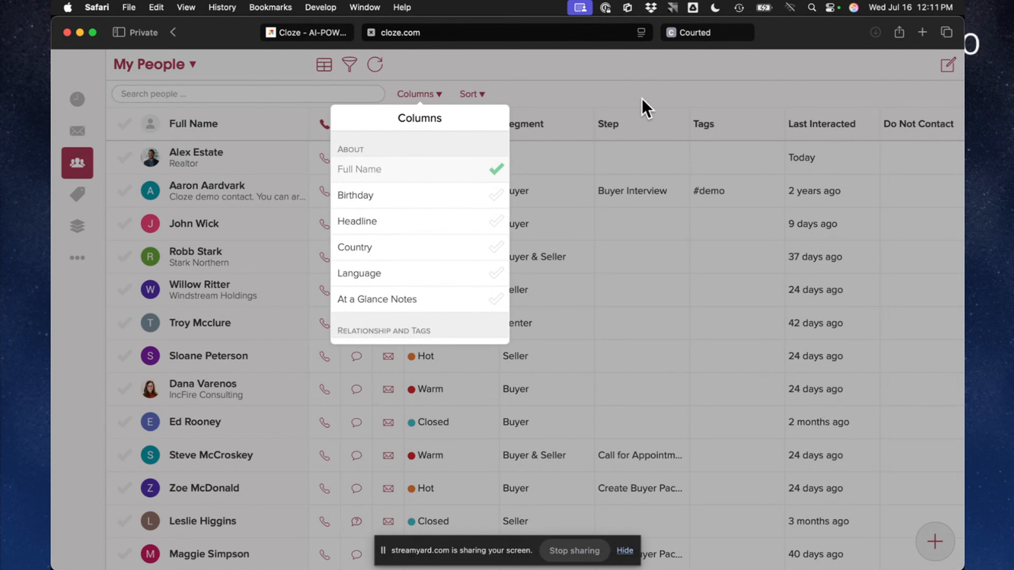
{"action": "left_click", "coordinate": [623, 103]}
{"action": "scroll", "coordinate": [795, 291], "scroll_direction": "right", "scroll_amount": 5}
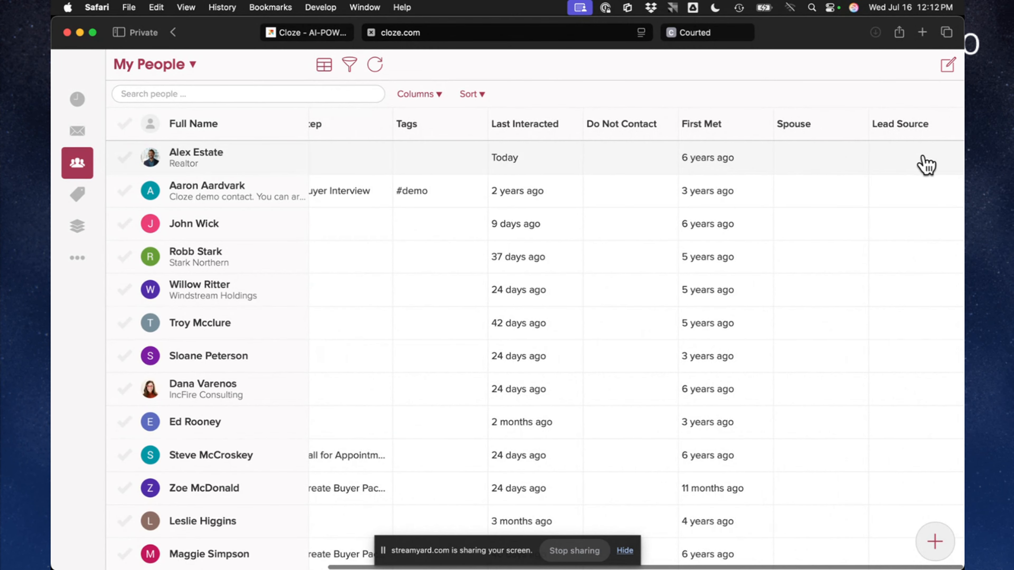
{"action": "scroll", "coordinate": [814, 264], "scroll_direction": "left", "scroll_amount": 5}
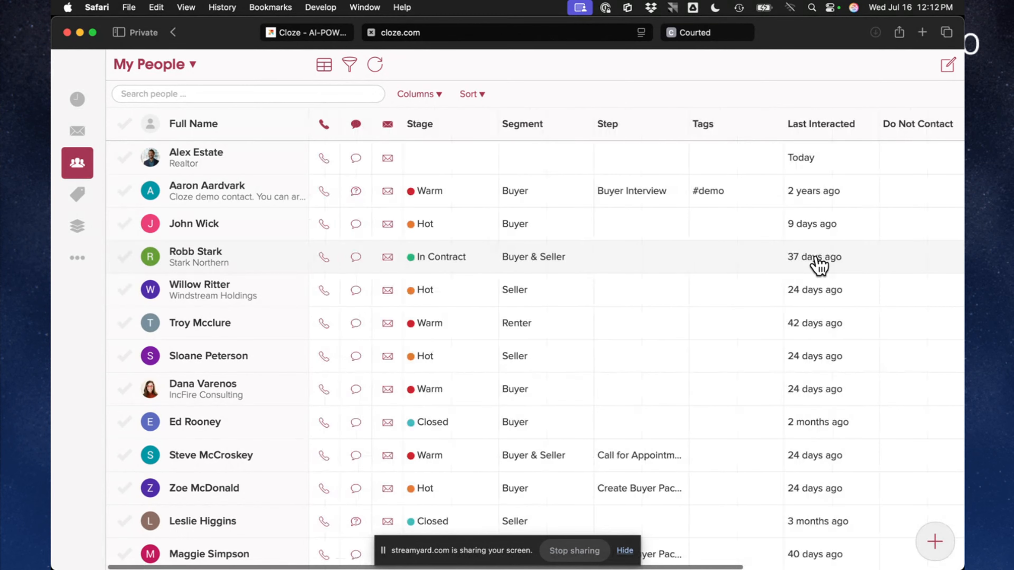
- Move the First Met column one position earlier so that it precedes Do Not Contact
{"action": "scroll", "coordinate": [820, 261], "scroll_direction": "right", "scroll_amount": 5}
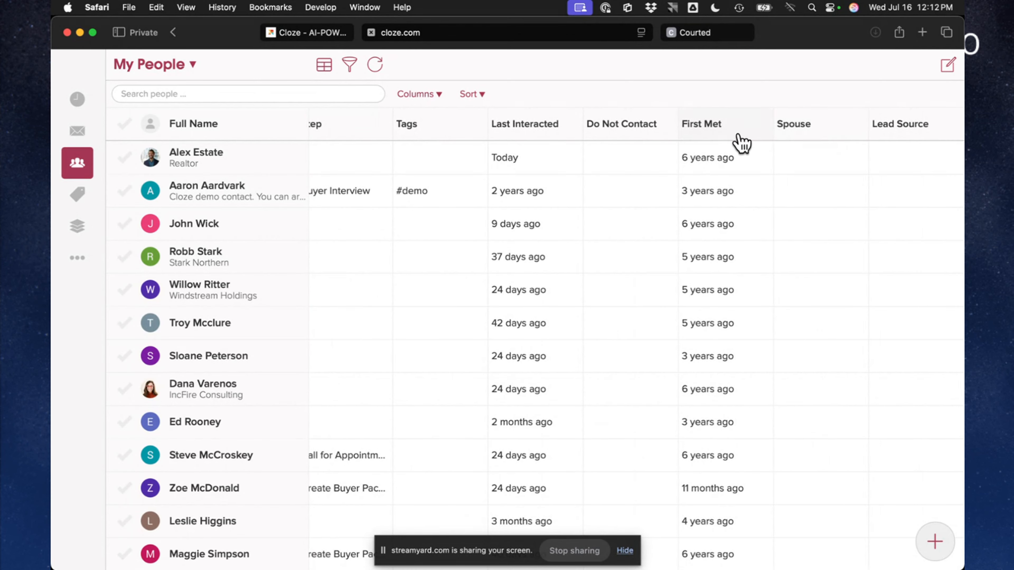
{"action": "left_click", "coordinate": [717, 138]}
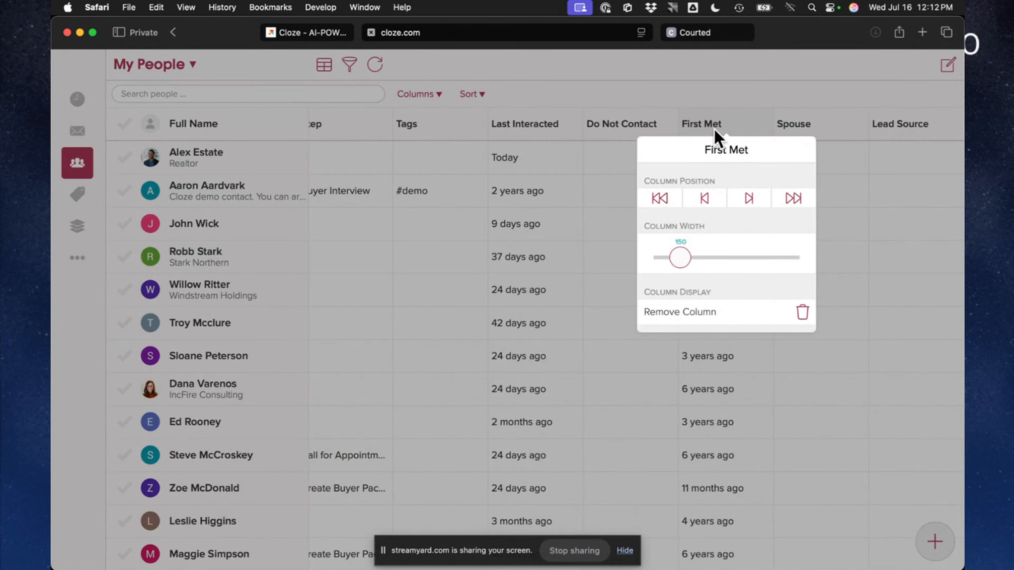
{"action": "left_click", "coordinate": [703, 200]}
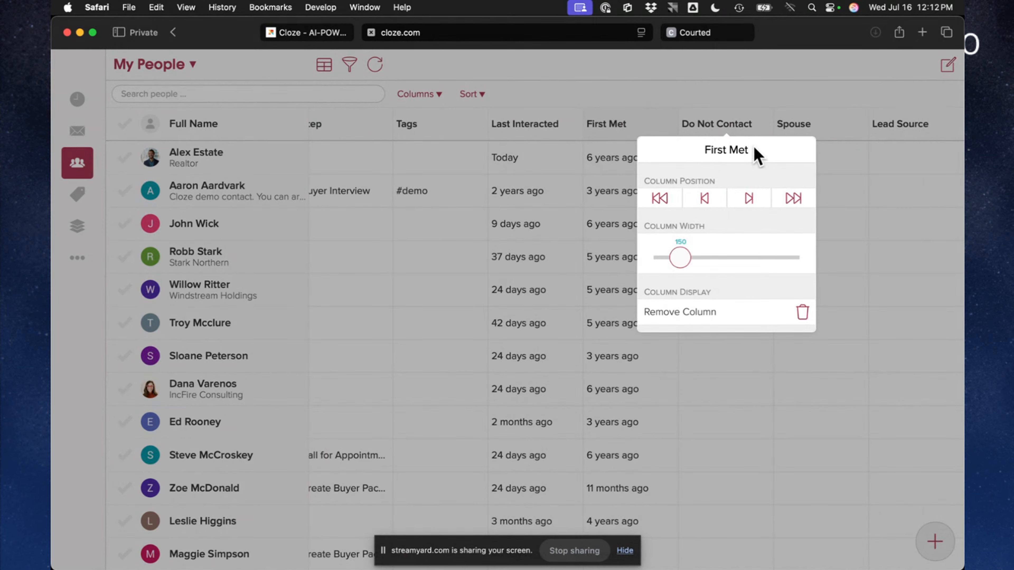
{"action": "left_click", "coordinate": [850, 101]}
- Move the Lead Source column two positions earlier and send the Do Not Contact column to the last position
{"action": "left_click", "coordinate": [908, 127]}
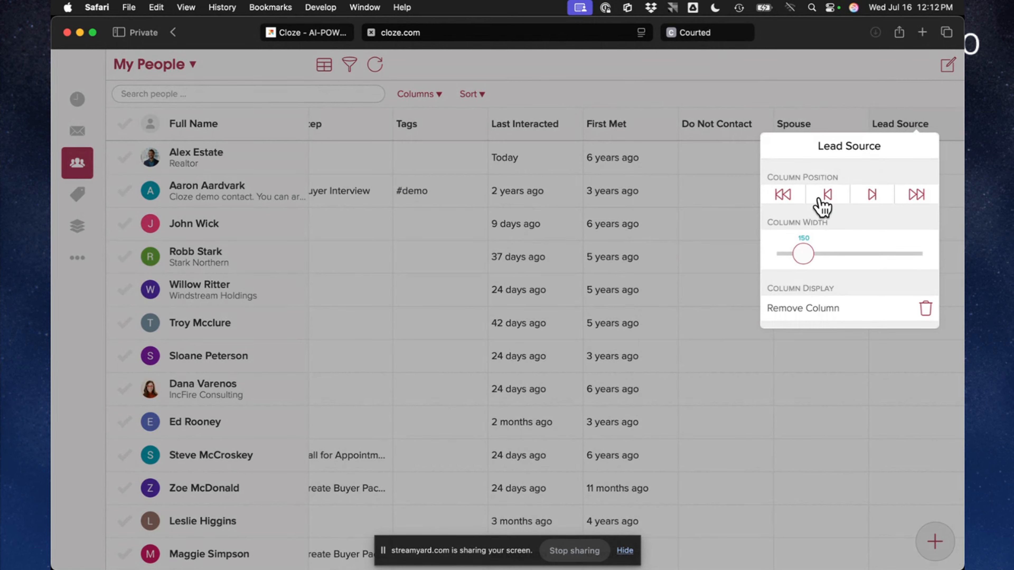
{"action": "left_click", "coordinate": [830, 198]}
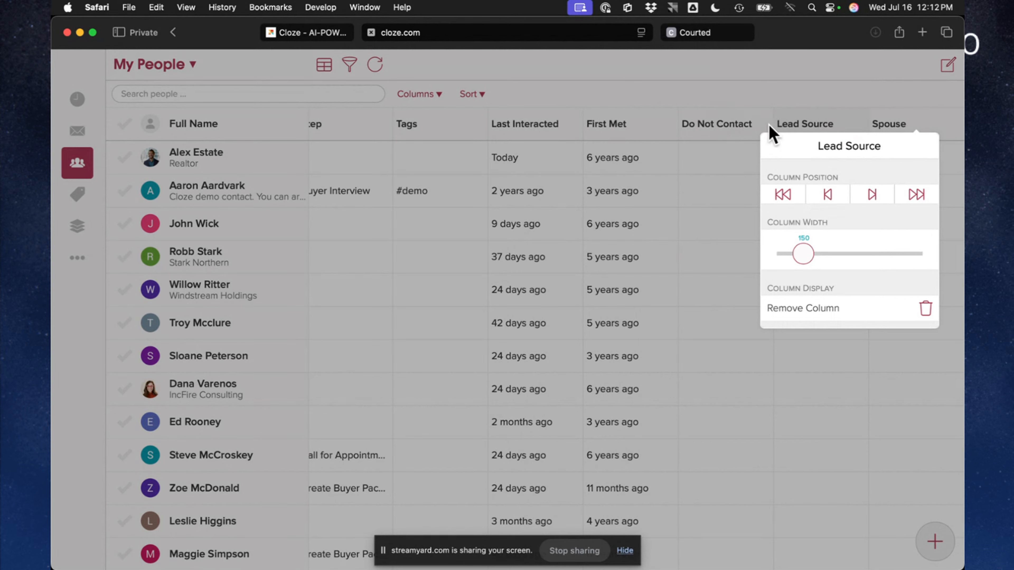
{"action": "left_click", "coordinate": [823, 196]}
{"action": "left_click", "coordinate": [791, 128]}
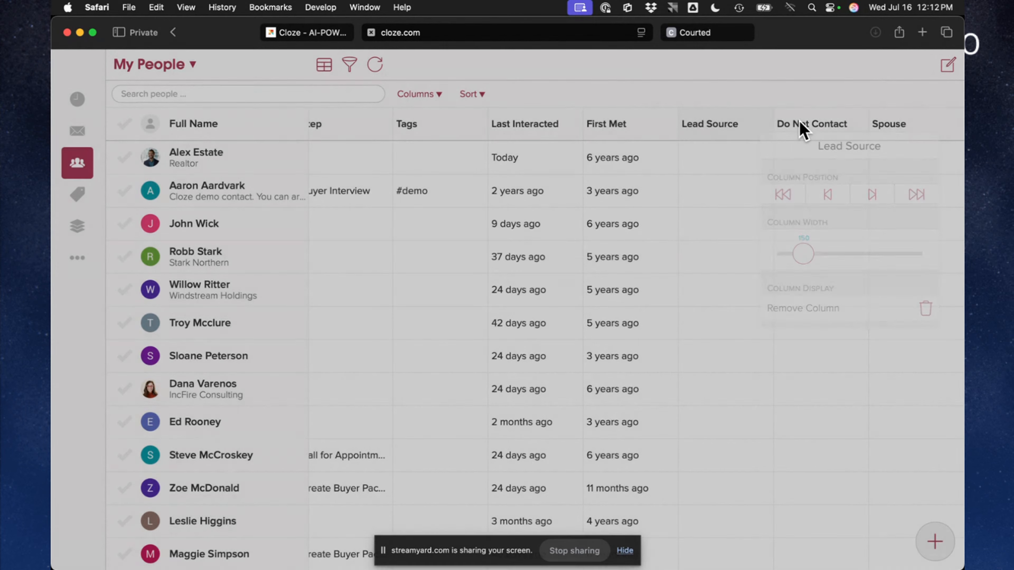
{"action": "left_click", "coordinate": [796, 130]}
{"action": "left_click", "coordinate": [889, 200]}
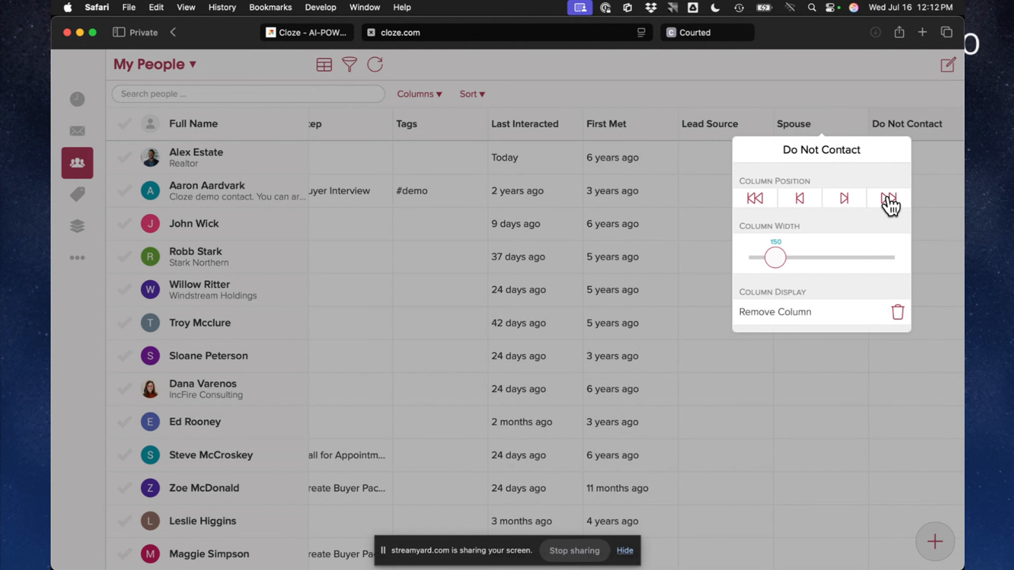
{"action": "left_click", "coordinate": [769, 107]}
- Set the width of the Segment column to 140
{"action": "scroll", "coordinate": [707, 240], "scroll_direction": "left", "scroll_amount": 7}
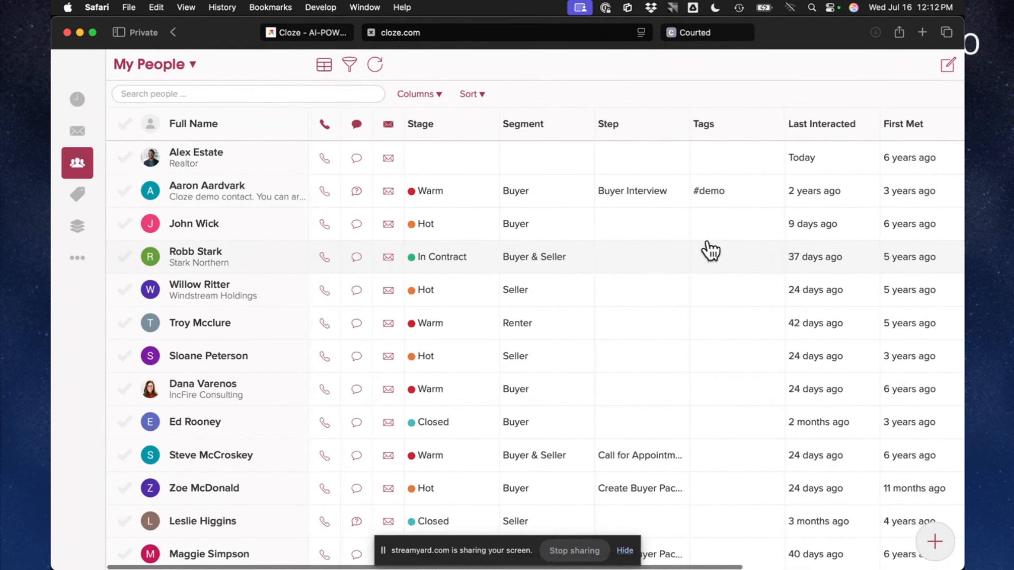
{"action": "left_click", "coordinate": [533, 126]}
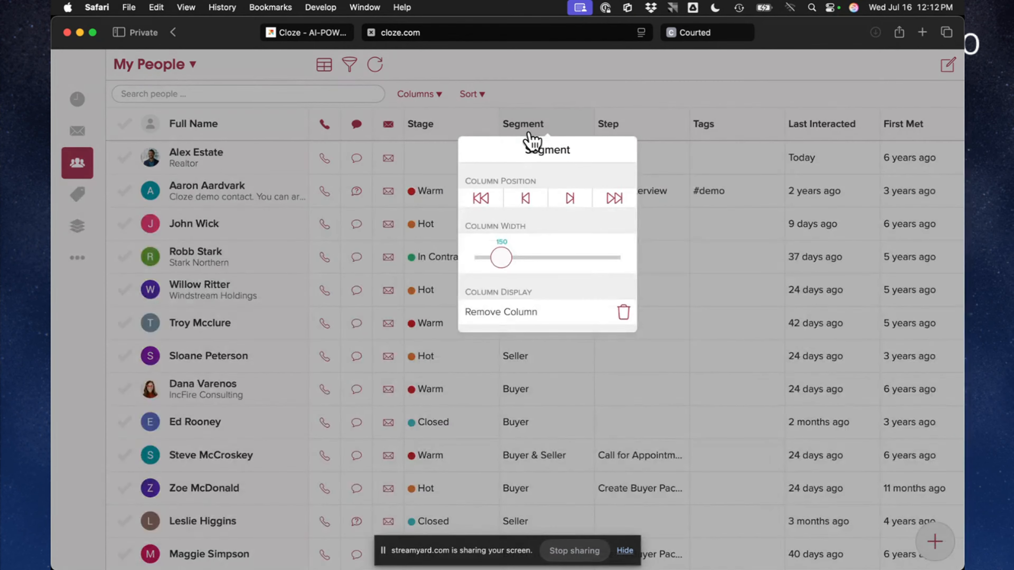
{"action": "mouse_move", "coordinate": [505, 262]}
{"action": "left_mouse_down"}
{"action": "mouse_move", "coordinate": [565, 267]}
{"action": "mouse_move", "coordinate": [500, 272]}
{"action": "left_mouse_up"}
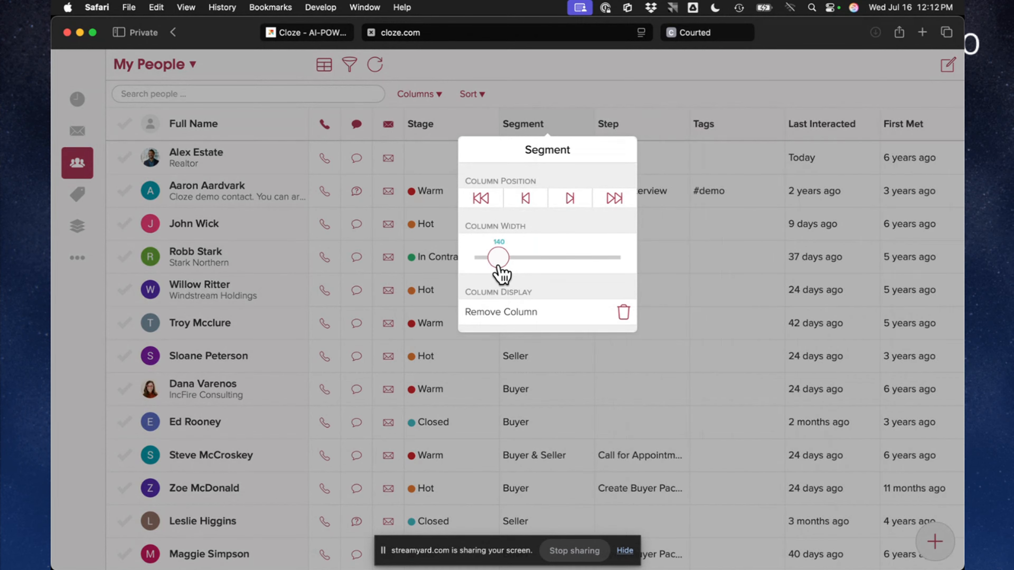
{"action": "left_click", "coordinate": [571, 99]}
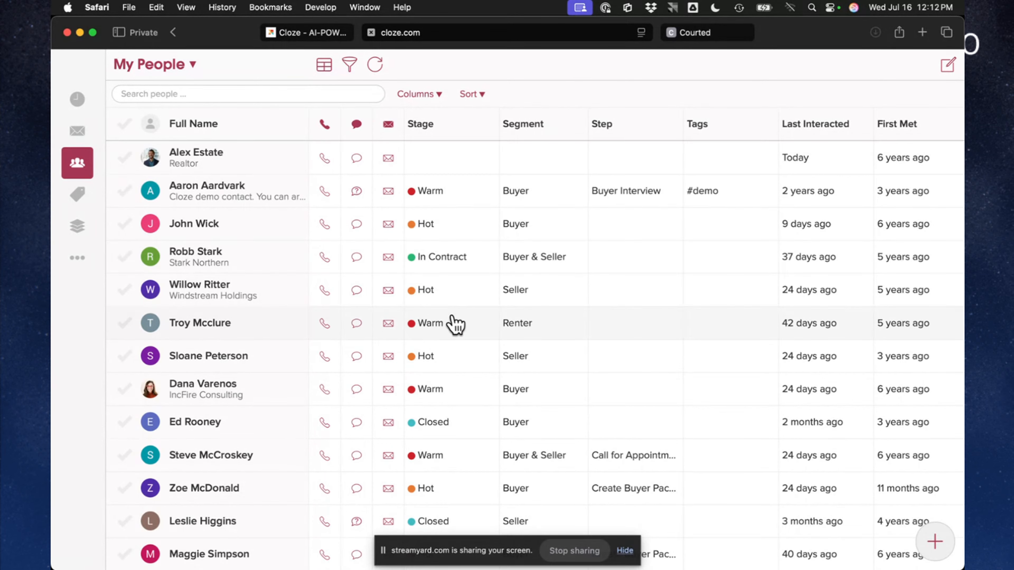
- Open the contact below the Bluth Company contact, which has no stage or segment, and review its timeline, notes, files and to-dos
{"action": "scroll", "coordinate": [433, 328], "scroll_direction": "down", "scroll_amount": 6}
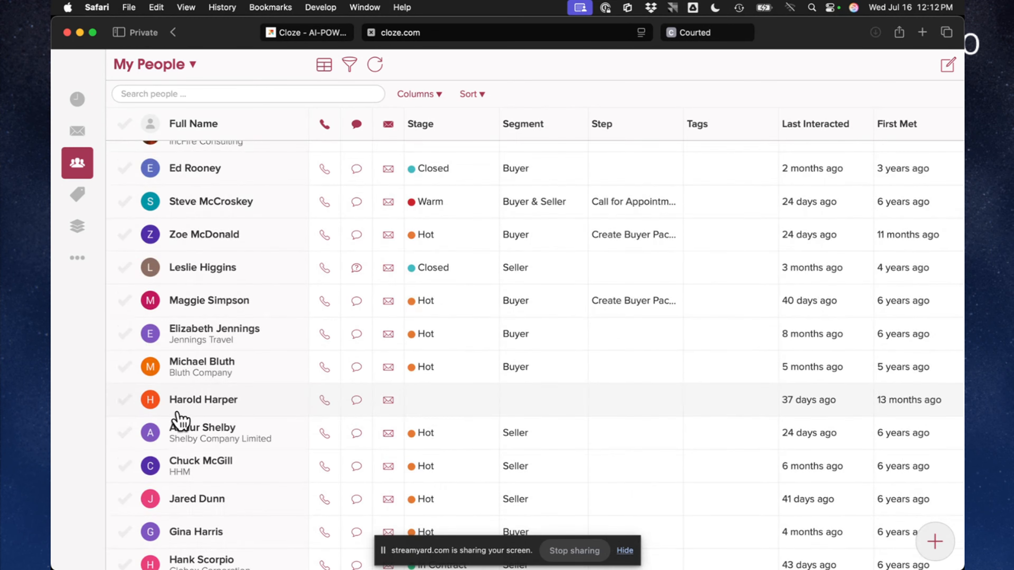
{"action": "left_click", "coordinate": [263, 400]}
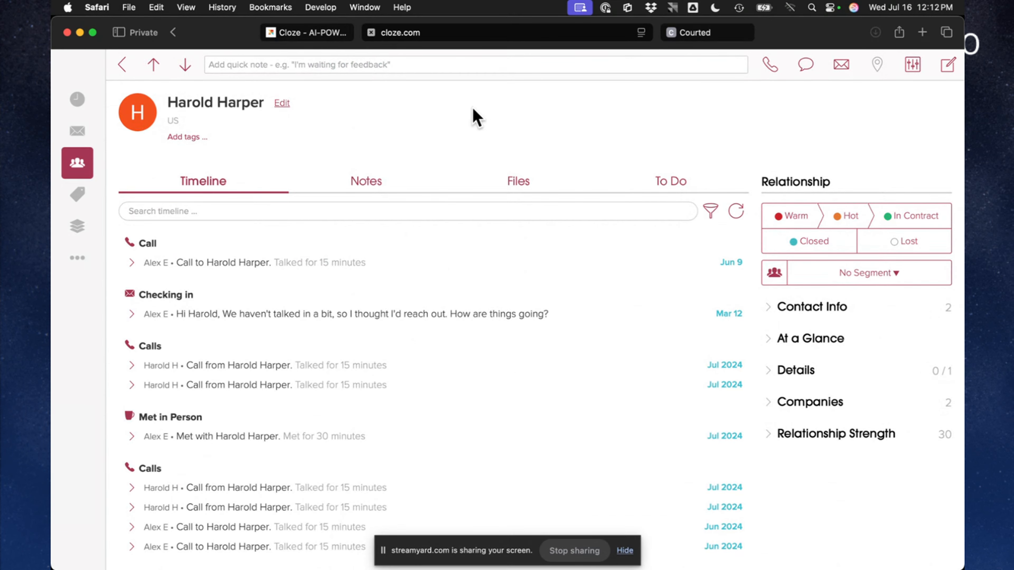
{"action": "scroll", "coordinate": [301, 399], "scroll_direction": "down", "scroll_amount": 5}
{"action": "scroll", "coordinate": [302, 405], "scroll_direction": "up", "scroll_amount": 5}
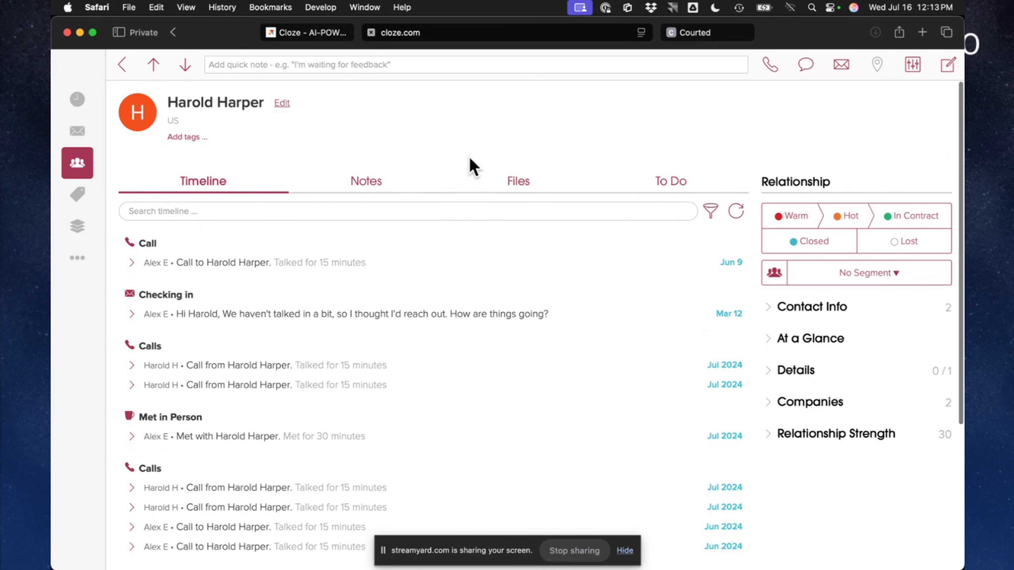
{"action": "left_click", "coordinate": [372, 187]}
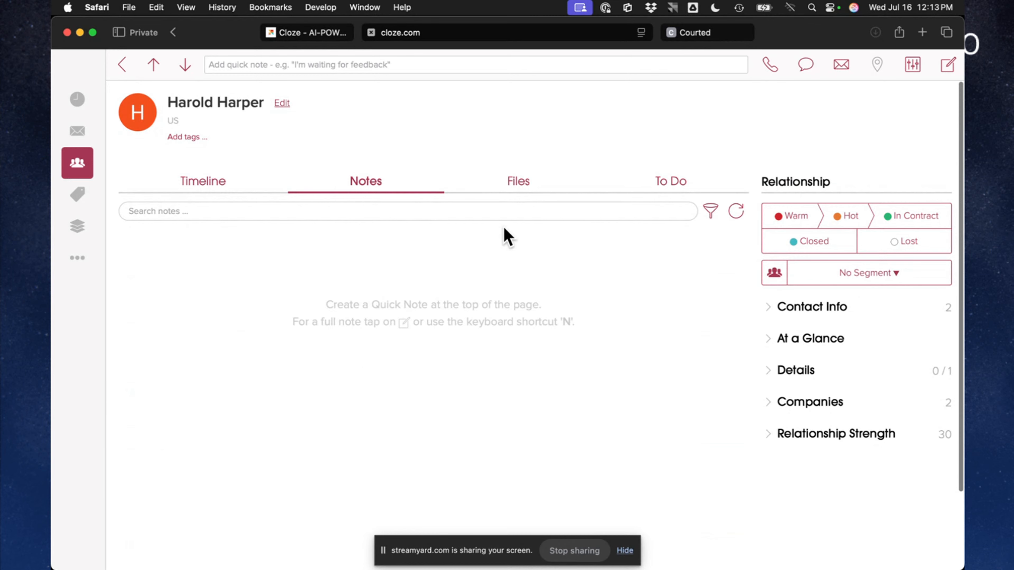
{"action": "left_click", "coordinate": [519, 194]}
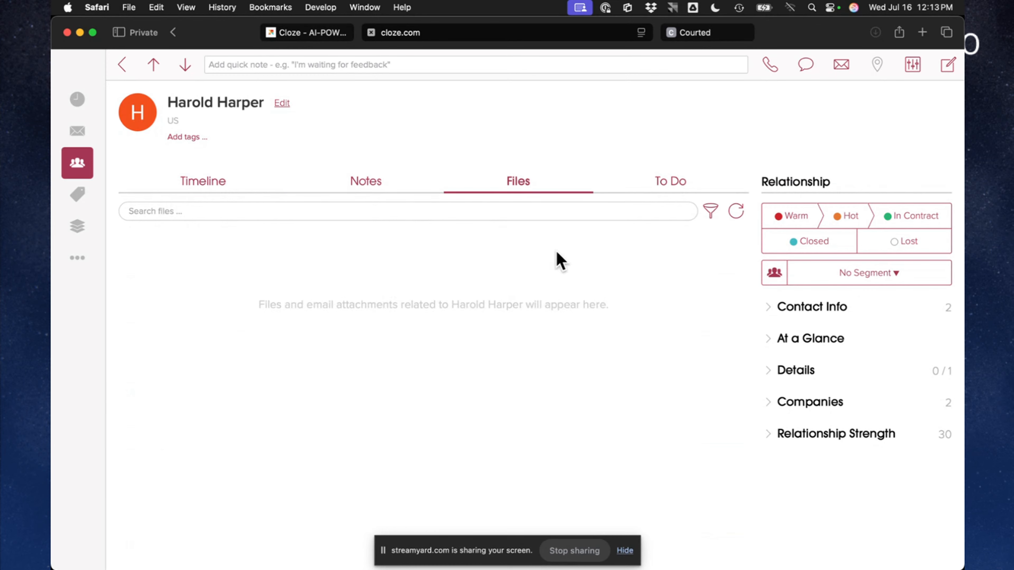
{"action": "left_click", "coordinate": [682, 183]}
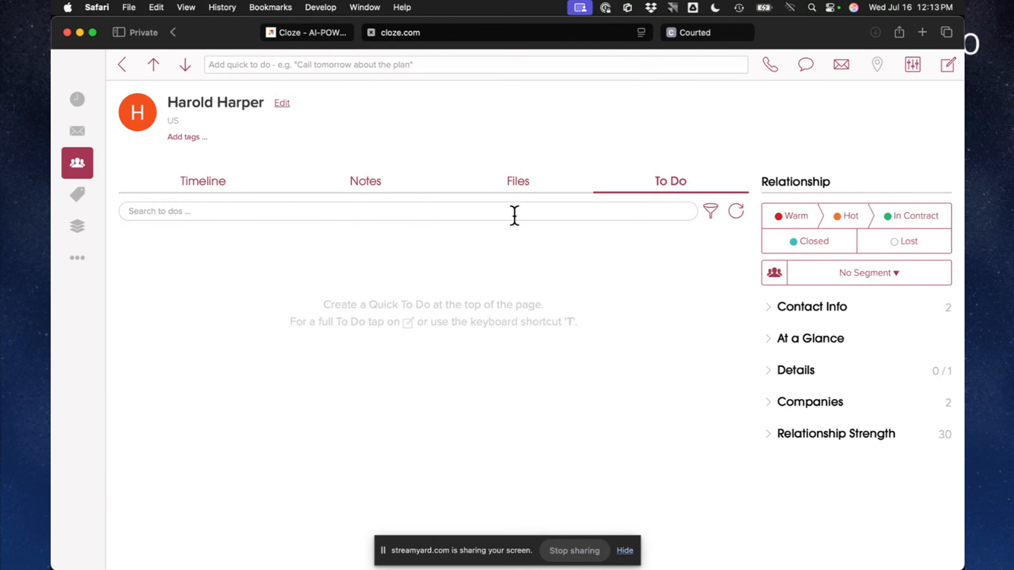
{"action": "left_click", "coordinate": [202, 192]}
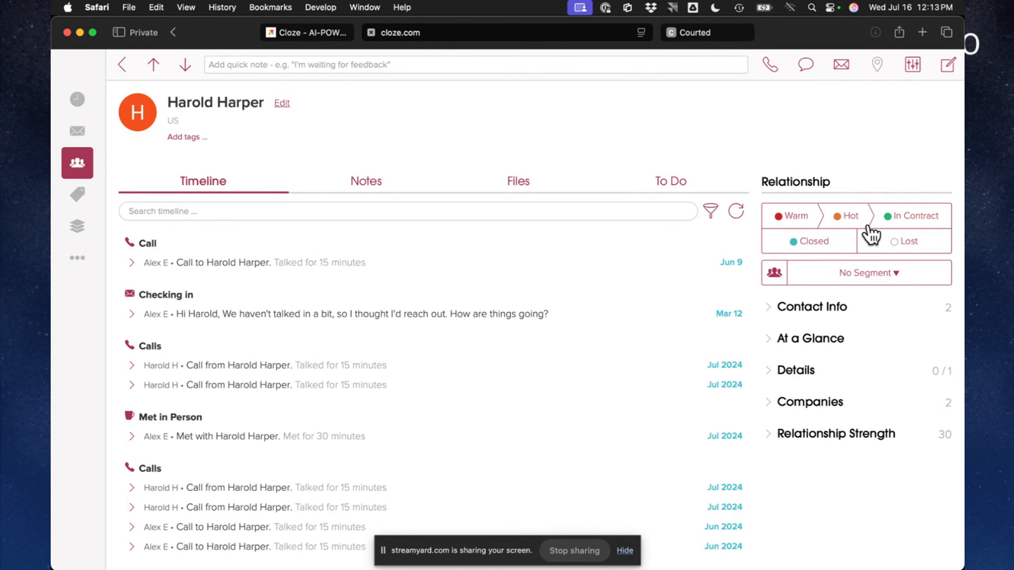
- Assign the contact to the Buyer segment and set the stage to Warm
{"action": "left_click", "coordinate": [868, 279]}
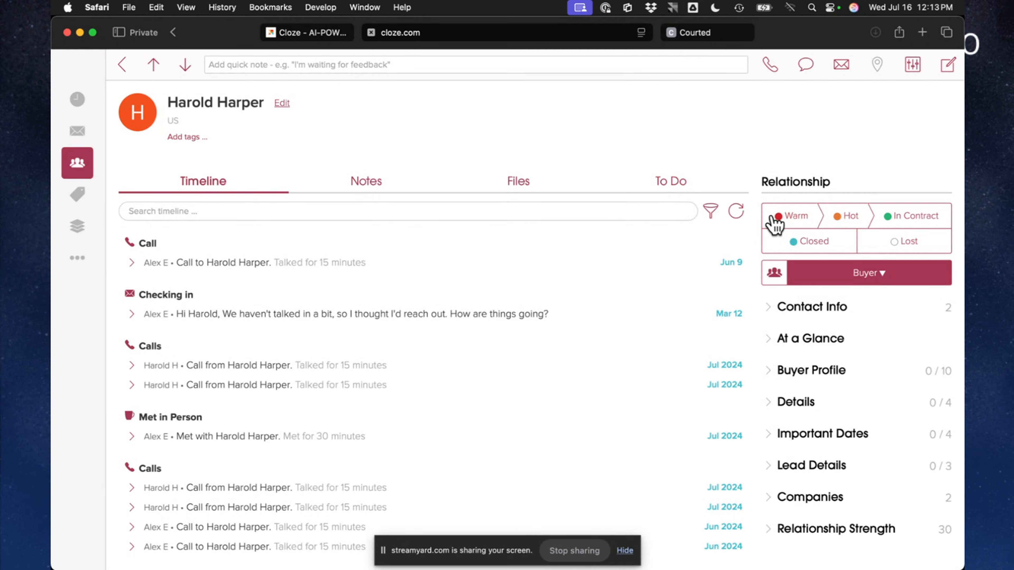
{"action": "left_click", "coordinate": [791, 216]}
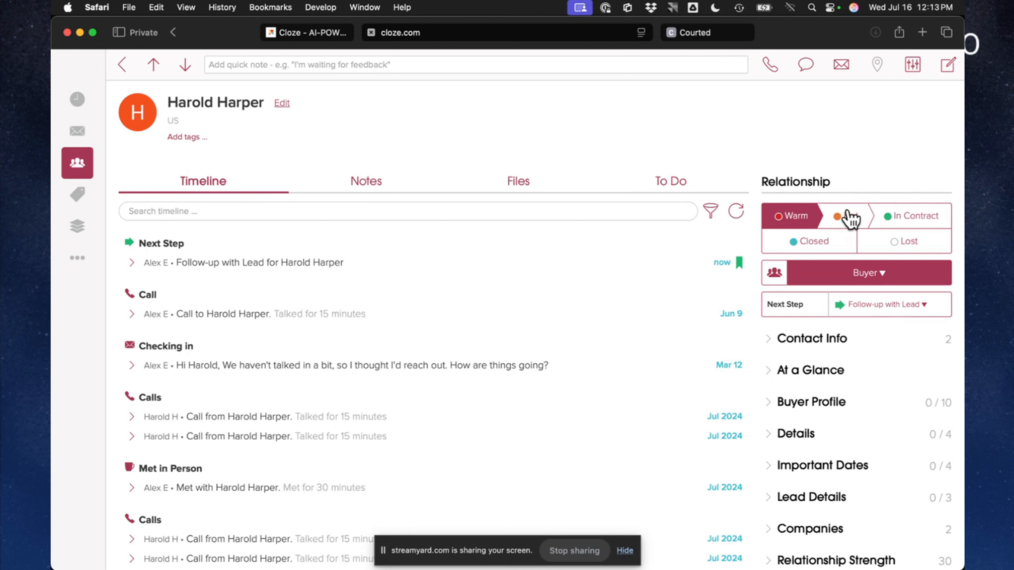
- Change the contact's segment to Seller and review the other segment choices
{"action": "left_click", "coordinate": [873, 283]}
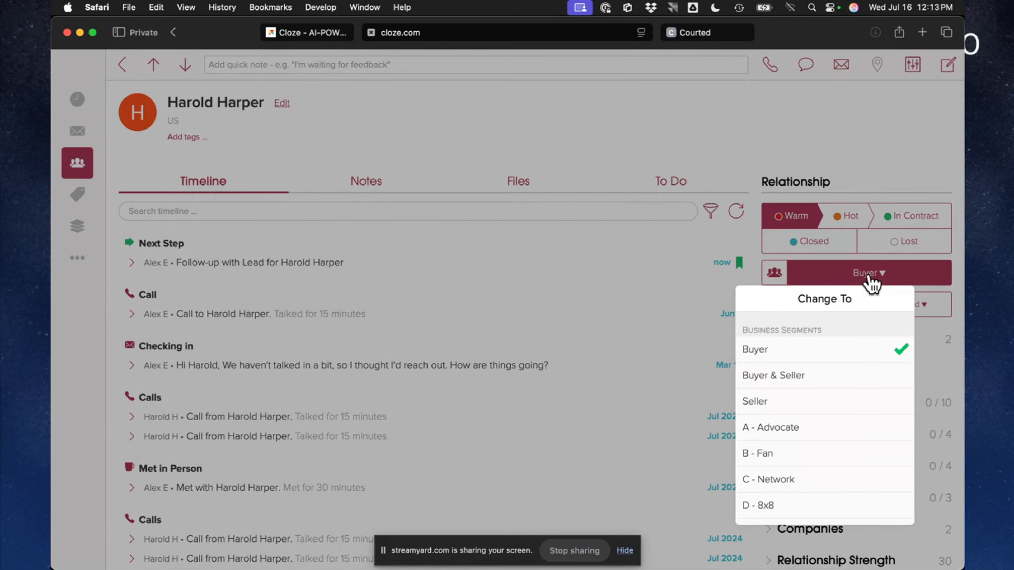
{"action": "left_click", "coordinate": [825, 401]}
{"action": "left_click", "coordinate": [848, 273]}
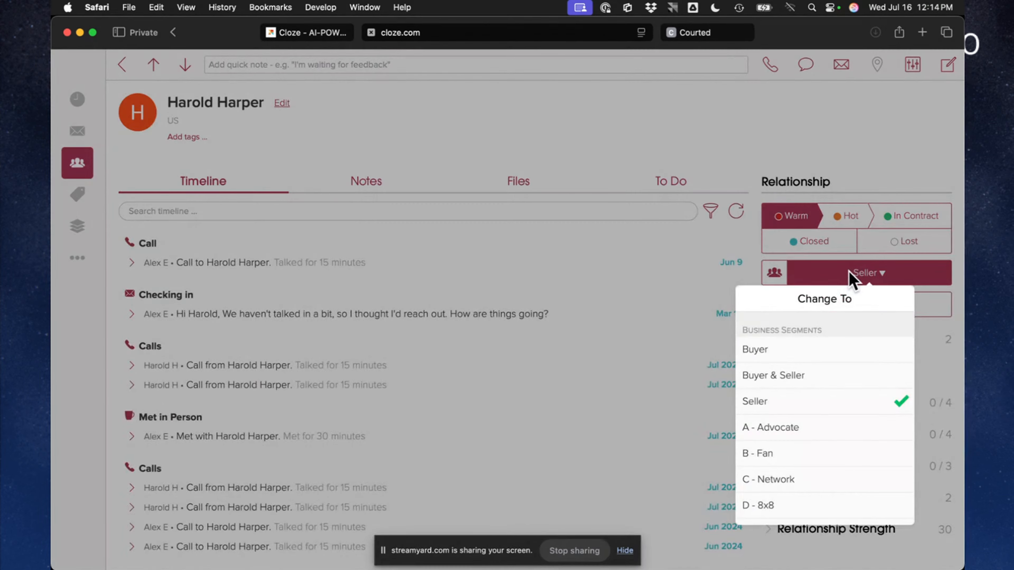
{"action": "left_click", "coordinate": [782, 164]}
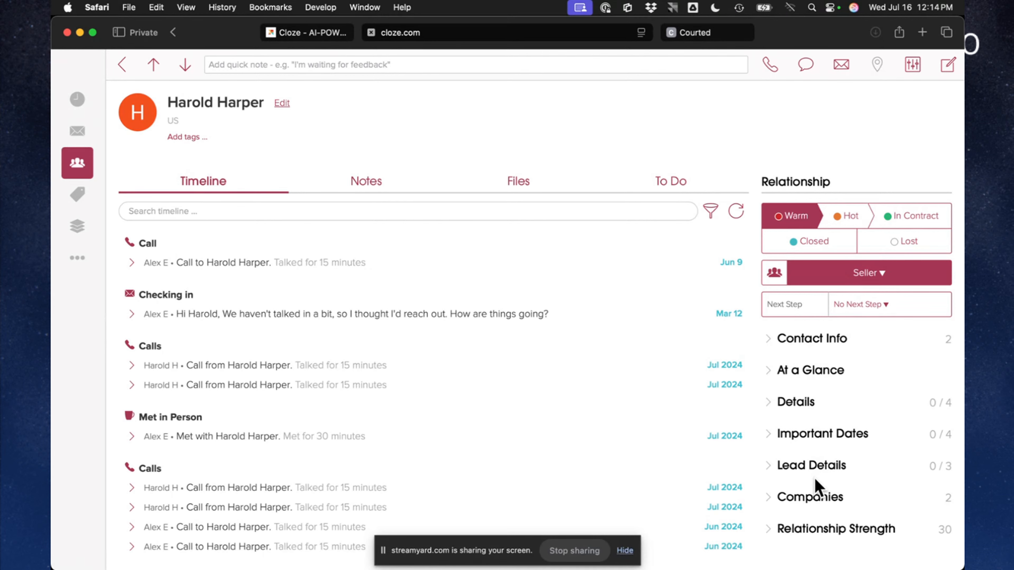
- Expand the Important Dates section of the contact's relationship details
{"action": "scroll", "coordinate": [843, 417], "scroll_direction": "down", "scroll_amount": 3}
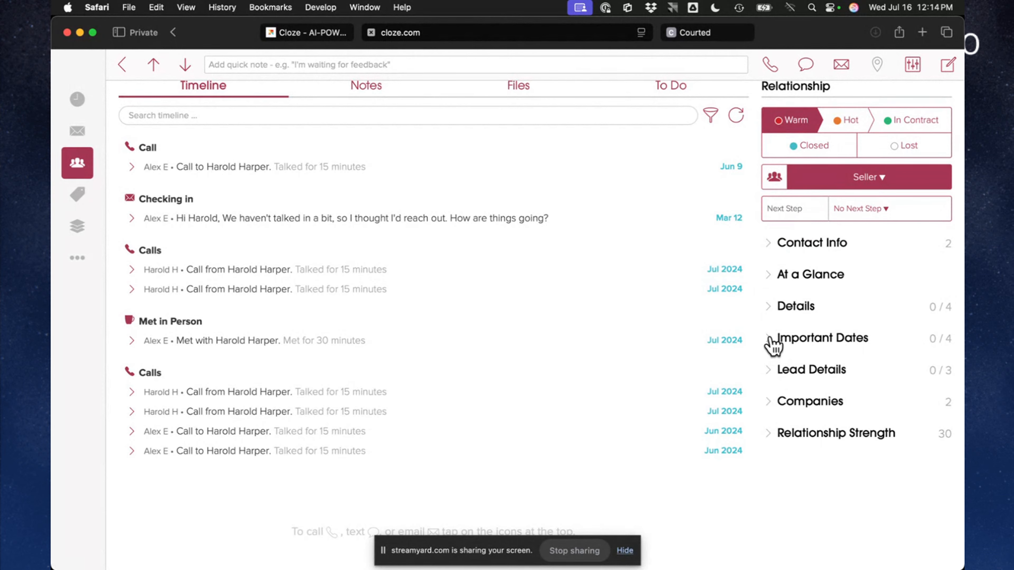
{"action": "left_click", "coordinate": [772, 340]}
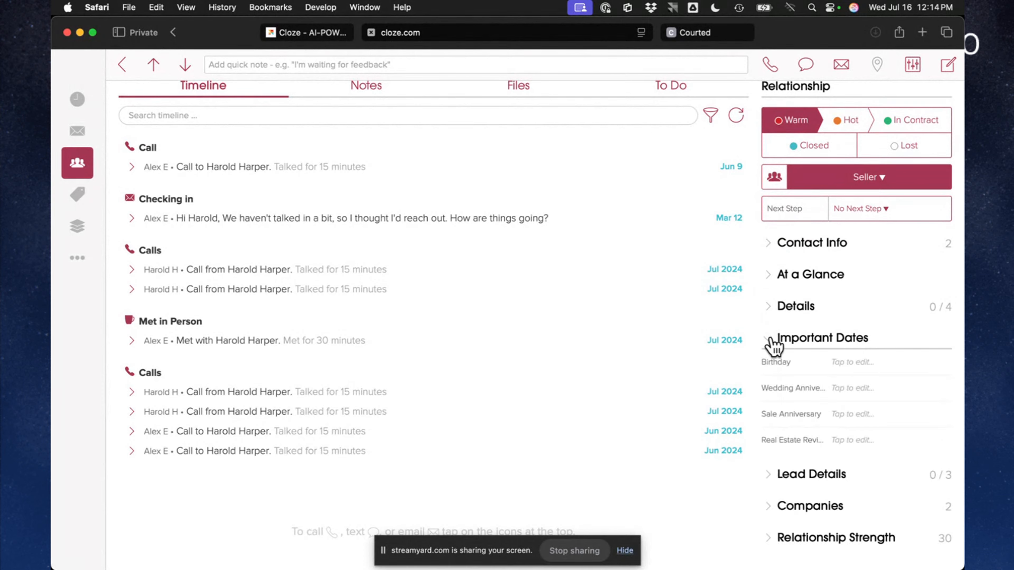
- Enter the contact's birthday and set the Sale Anniversary to July 2, 2025 in the important dates
{"action": "left_click", "coordinate": [847, 366]}
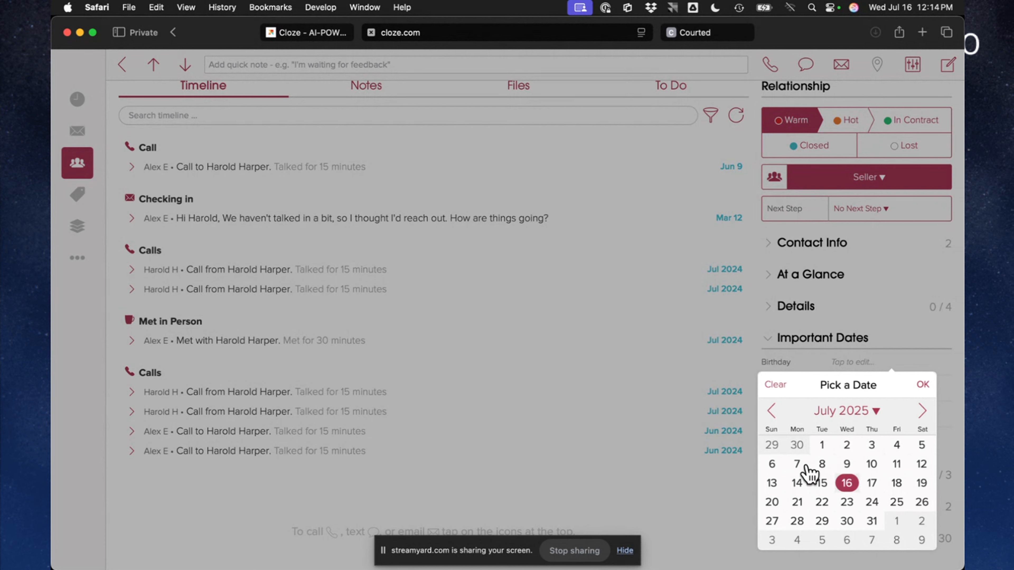
{"action": "left_click", "coordinate": [838, 415]}
{"action": "left_click", "coordinate": [903, 444]}
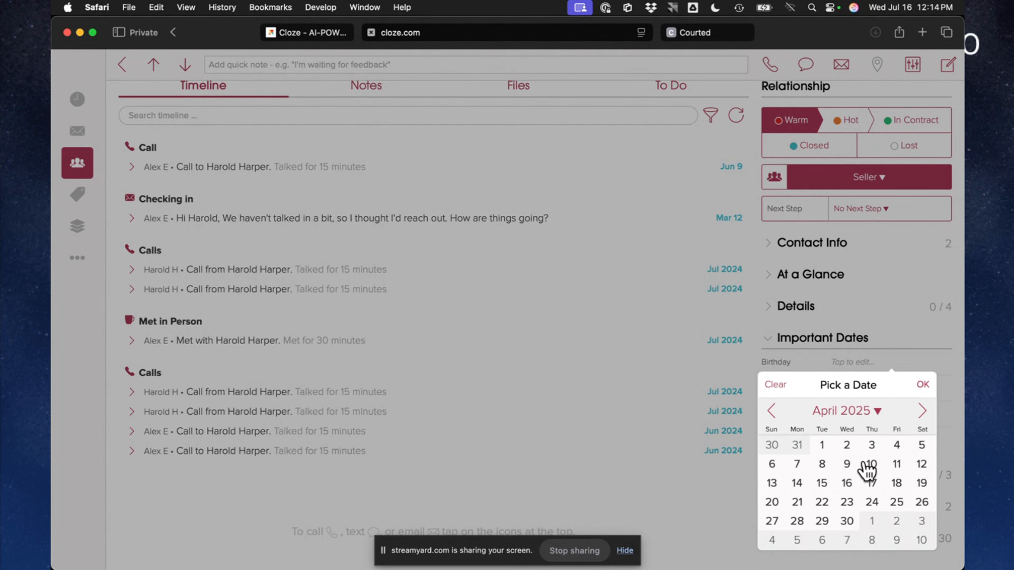
{"action": "left_click", "coordinate": [847, 466]}
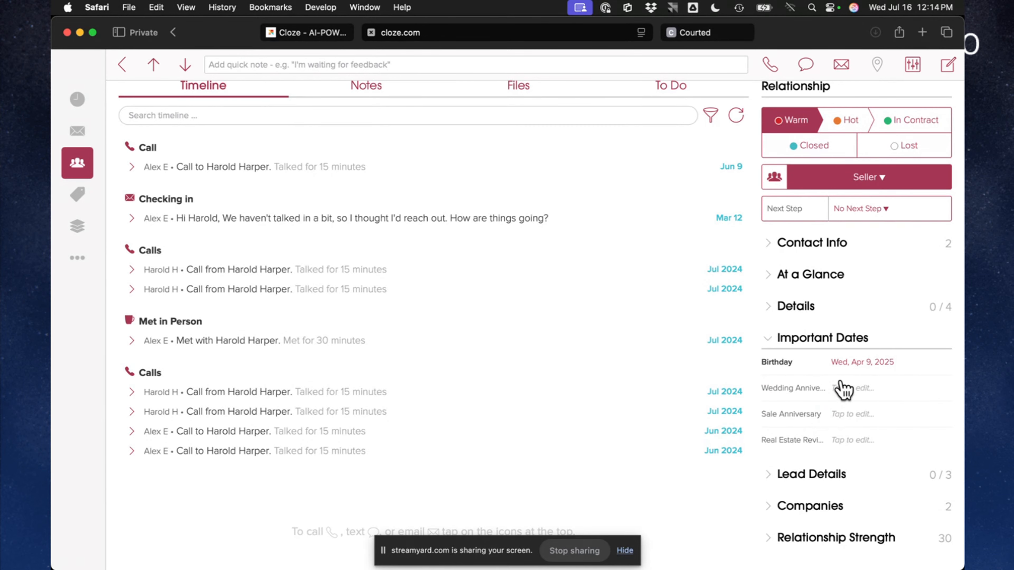
{"action": "left_click", "coordinate": [852, 414]}
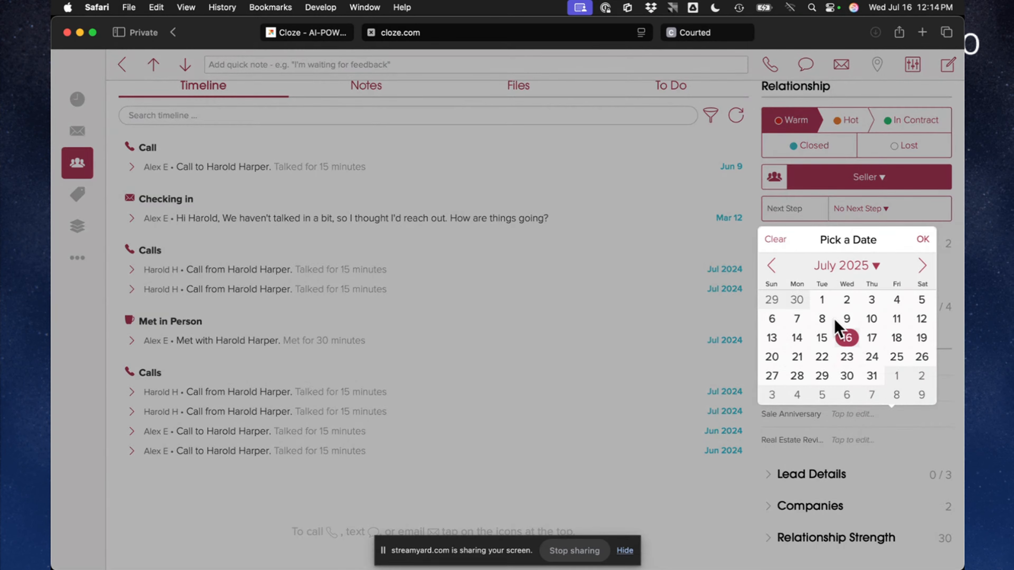
{"action": "left_click", "coordinate": [847, 301]}
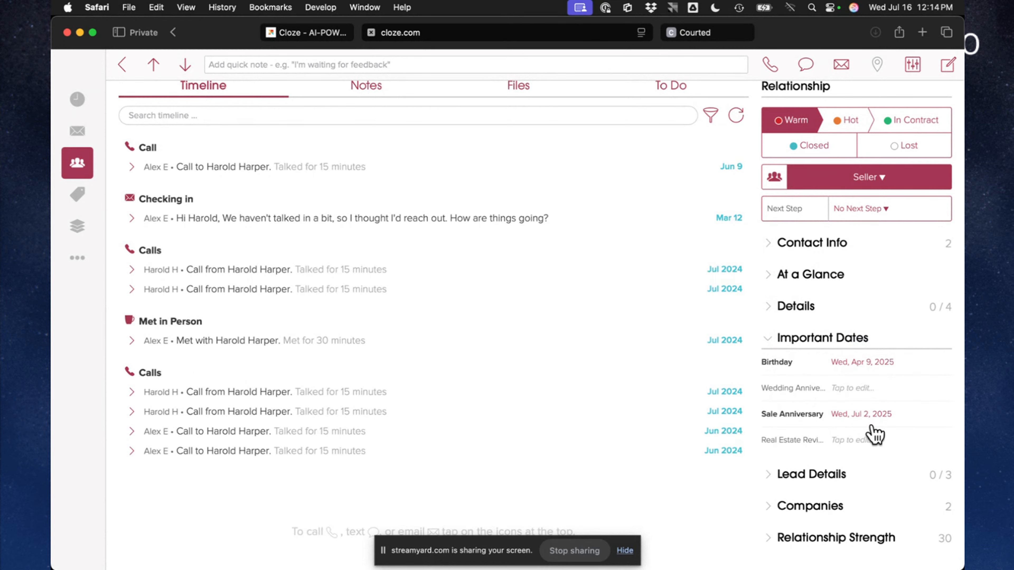
- Review the About and Contact Info details in the contact's edit form, try out an extra email address entry, and close without saving
{"action": "scroll", "coordinate": [850, 401], "scroll_direction": "up", "scroll_amount": 5}
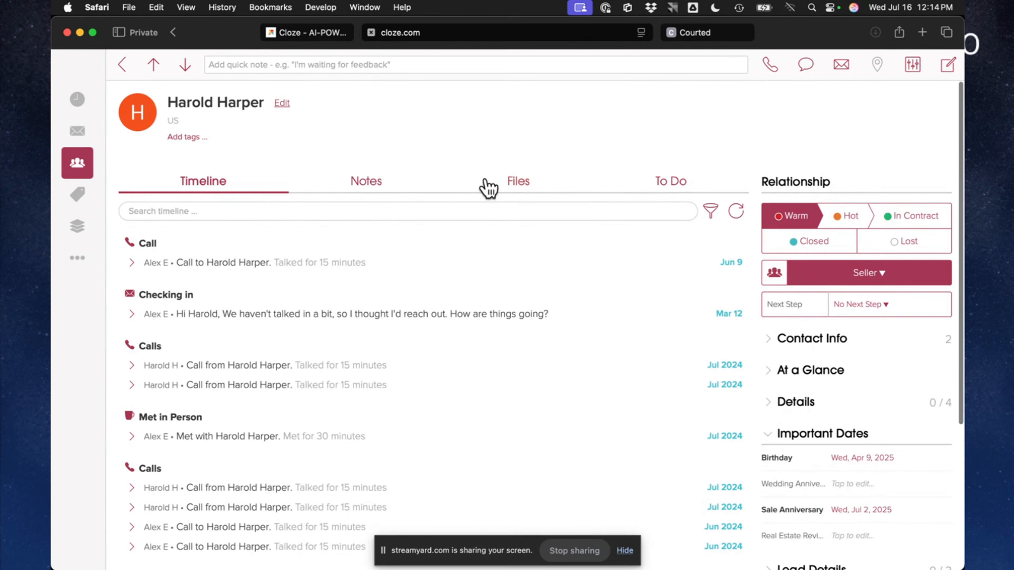
{"action": "left_click", "coordinate": [282, 102]}
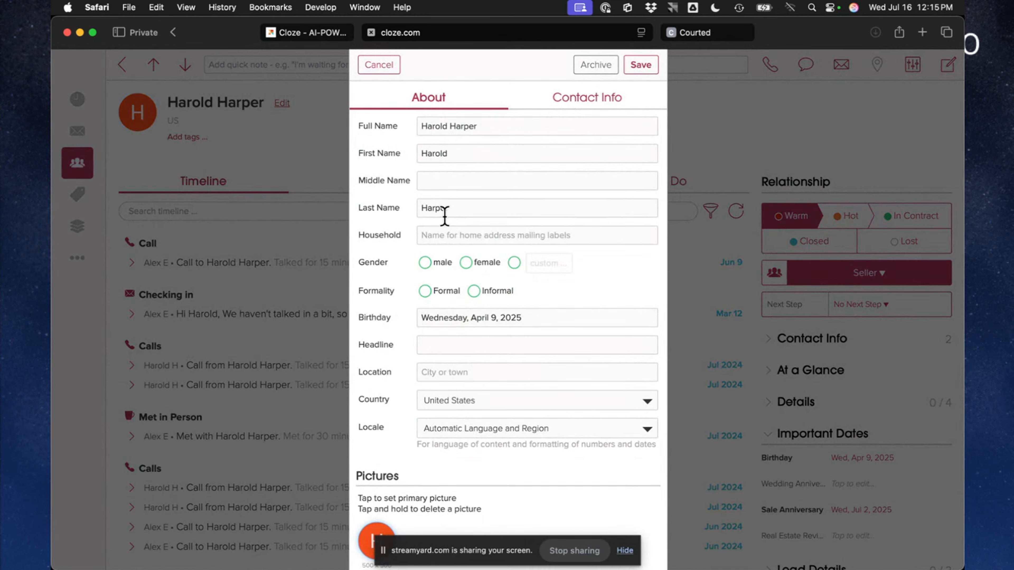
{"action": "scroll", "coordinate": [446, 217], "scroll_direction": "down", "scroll_amount": 2}
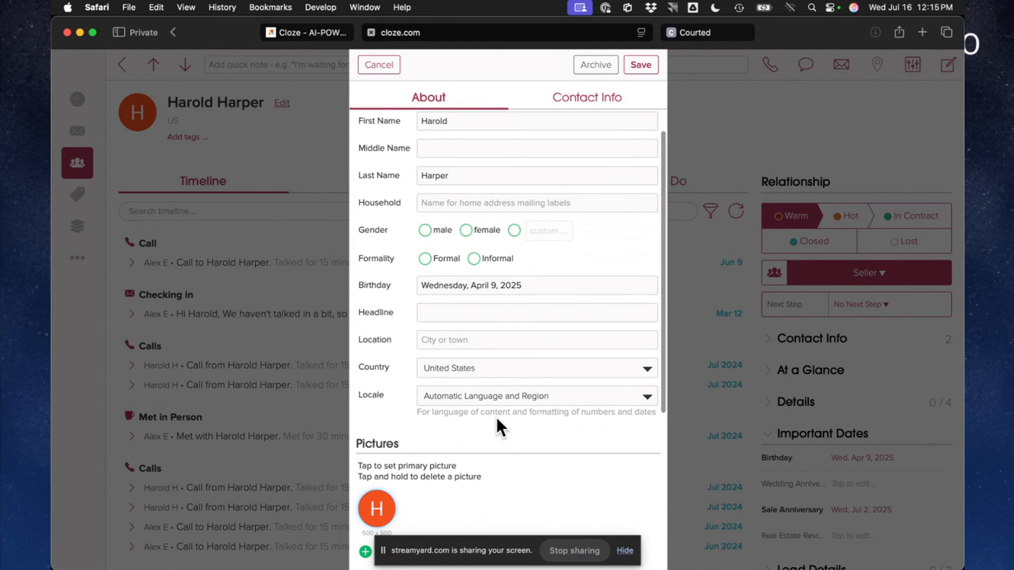
{"action": "scroll", "coordinate": [497, 417], "scroll_direction": "up", "scroll_amount": 2}
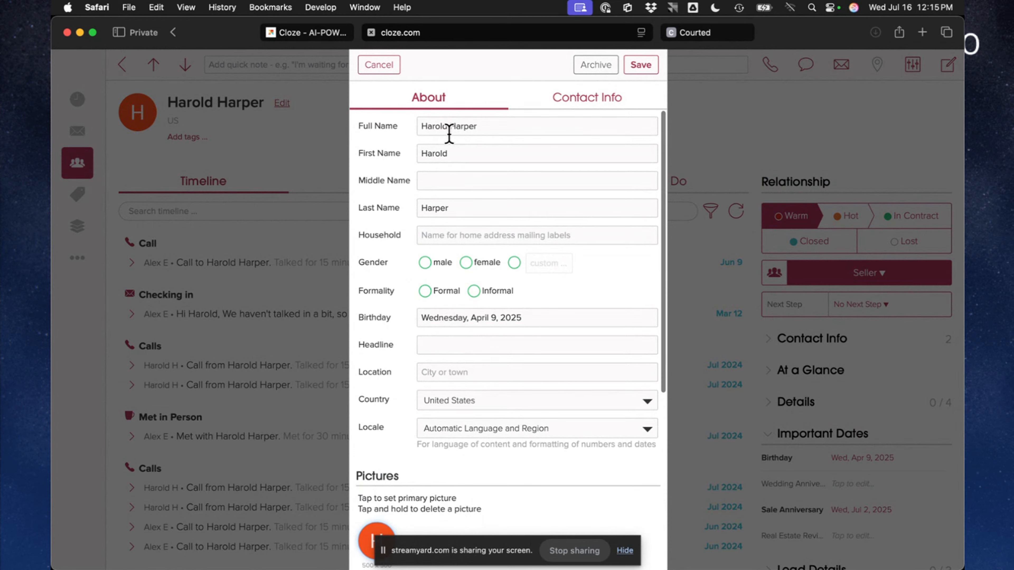
{"action": "left_click", "coordinate": [585, 105]}
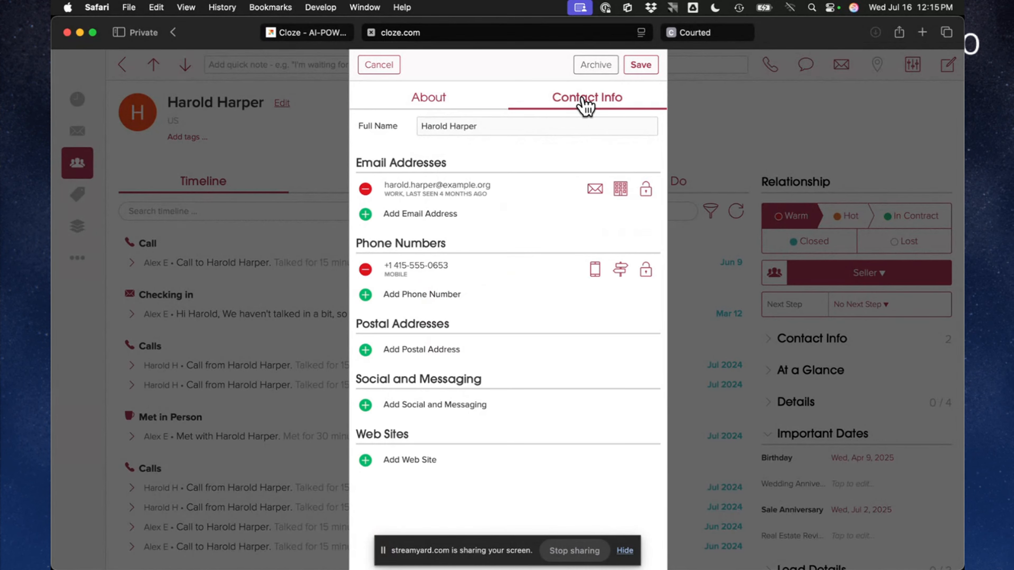
{"action": "left_click", "coordinate": [365, 214]}
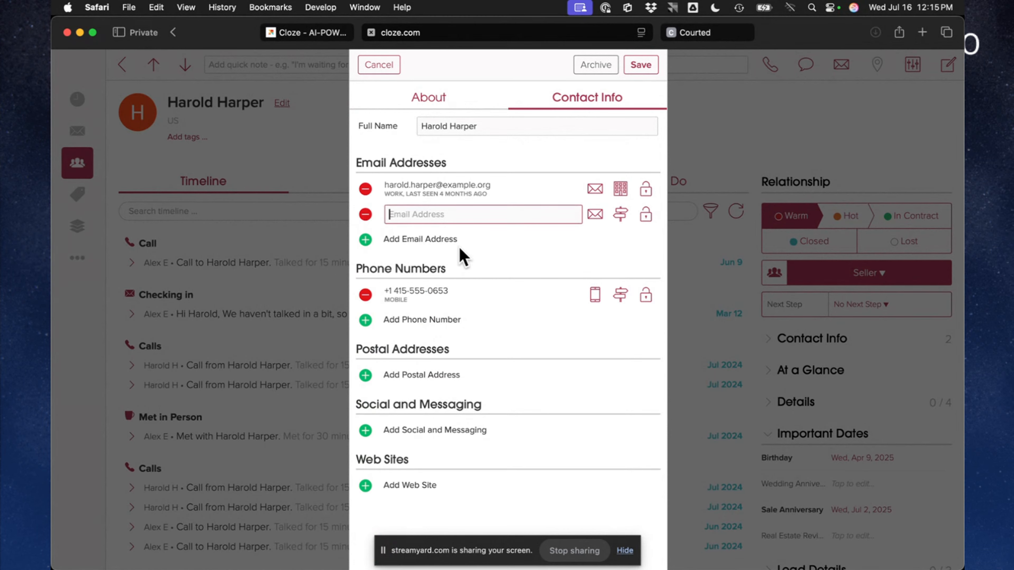
{"action": "left_click", "coordinate": [364, 215]}
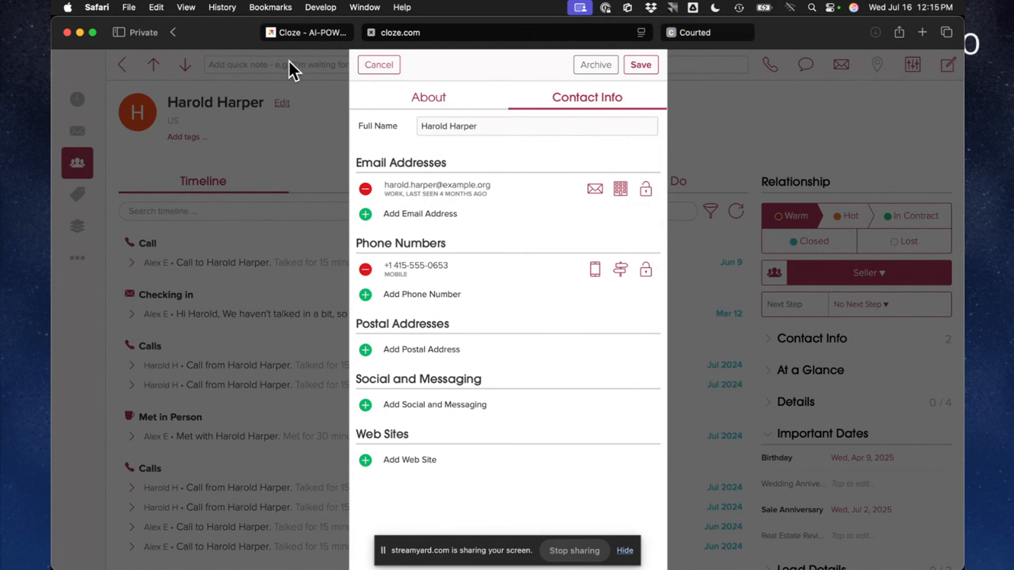
{"action": "left_click", "coordinate": [374, 65]}
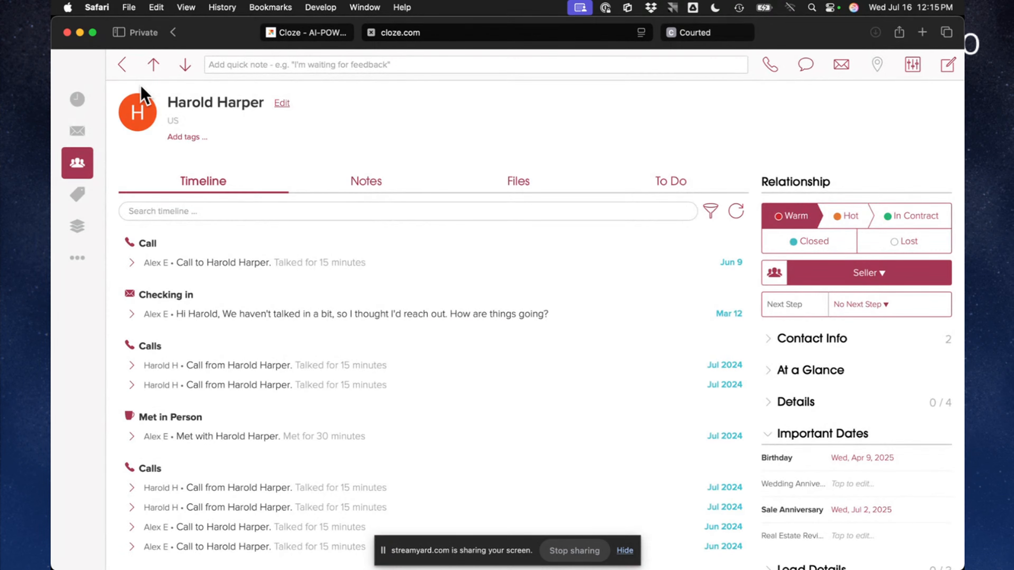
- View the record of the Hot Buyer contact below the demo contact and return to the My People list
{"action": "left_click", "coordinate": [121, 65]}
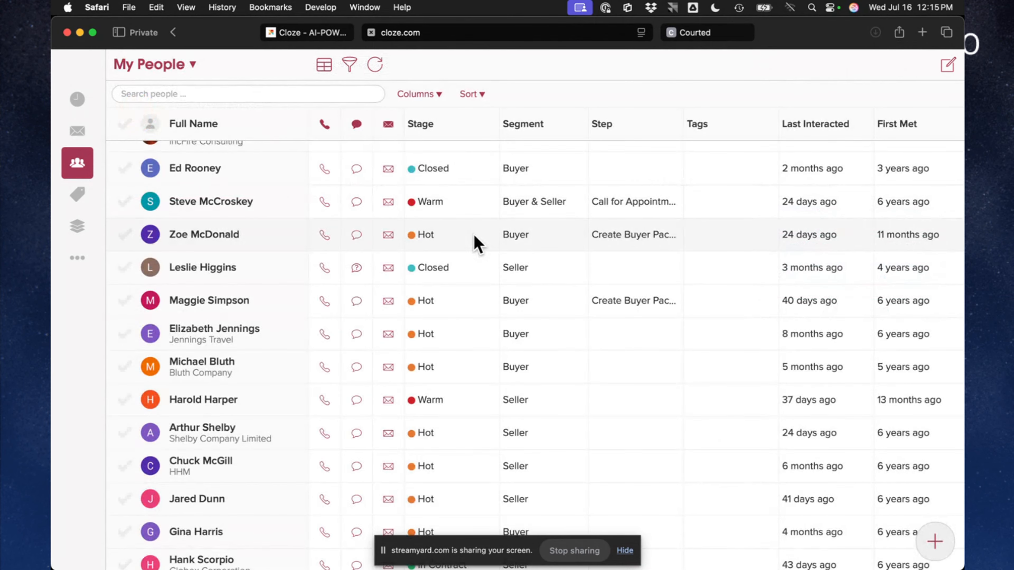
{"action": "scroll", "coordinate": [290, 256], "scroll_direction": "up", "scroll_amount": 5}
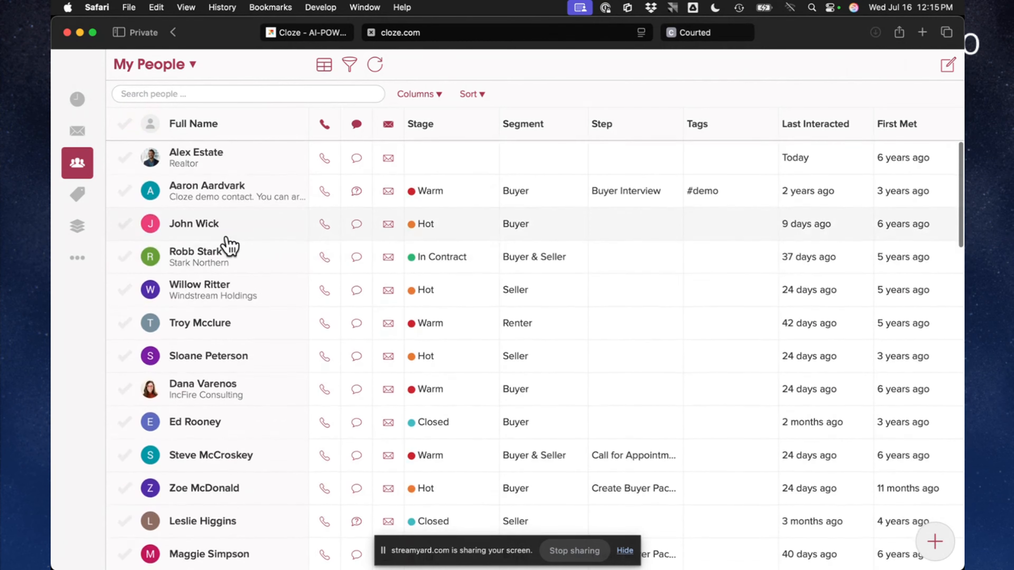
{"action": "left_click", "coordinate": [208, 227]}
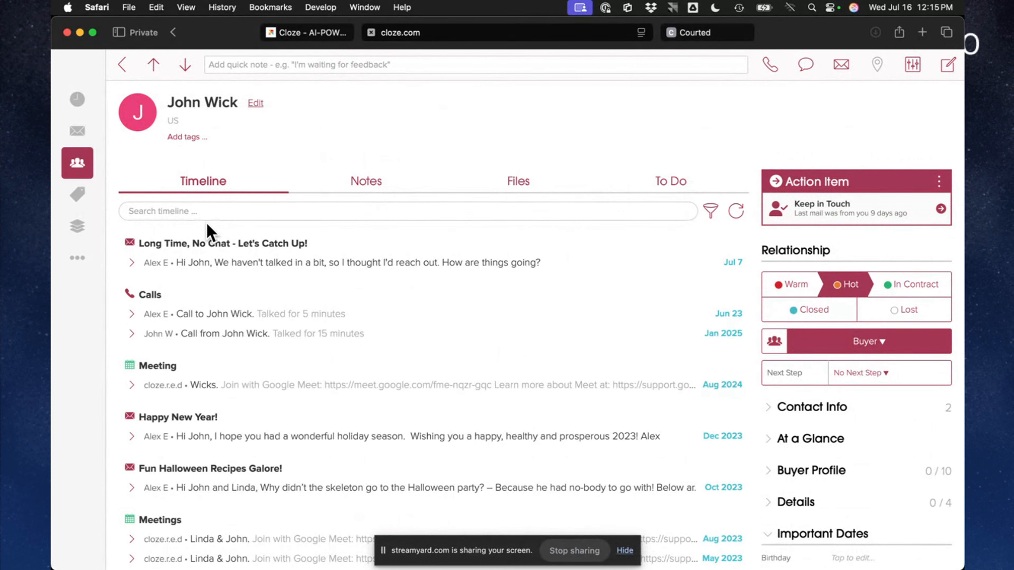
{"action": "left_click", "coordinate": [122, 65]}
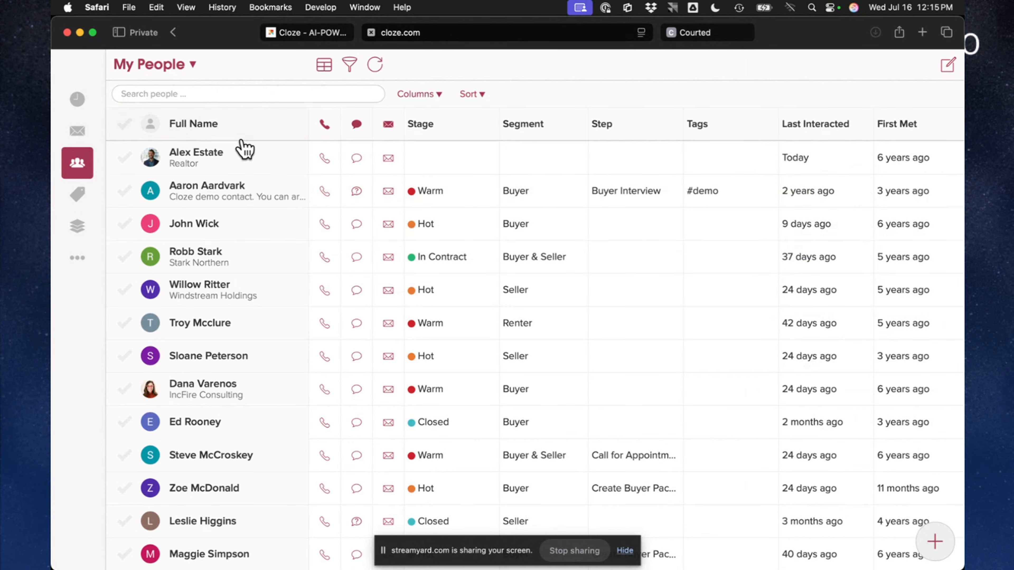
- Select seven contacts without a stage or segment, from the McClane Consulting contact down, and bulk-change them to stage Warm and segment Buyer
{"action": "scroll", "coordinate": [221, 467], "scroll_direction": "down", "scroll_amount": 10}
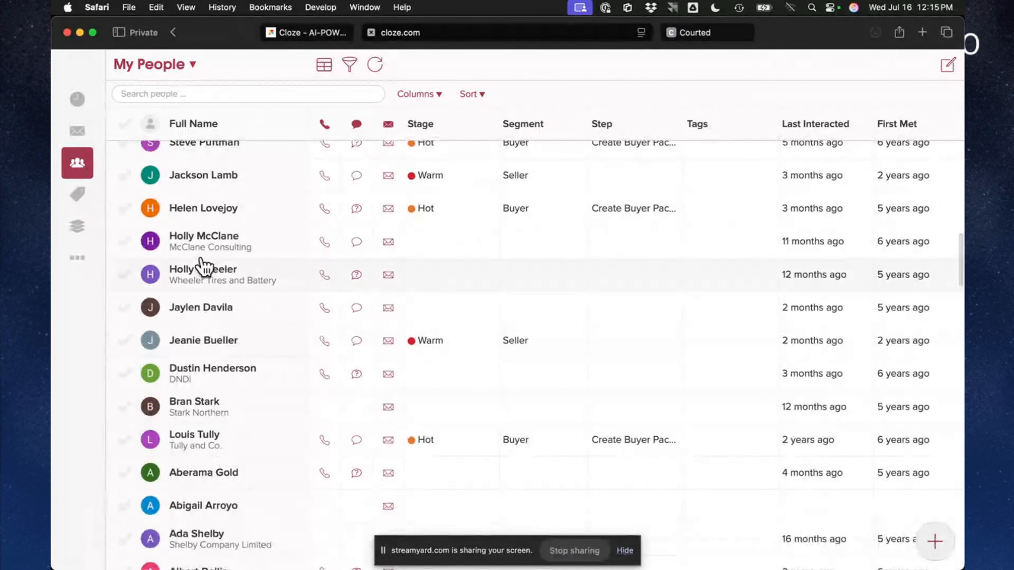
{"action": "left_click", "coordinate": [123, 243]}
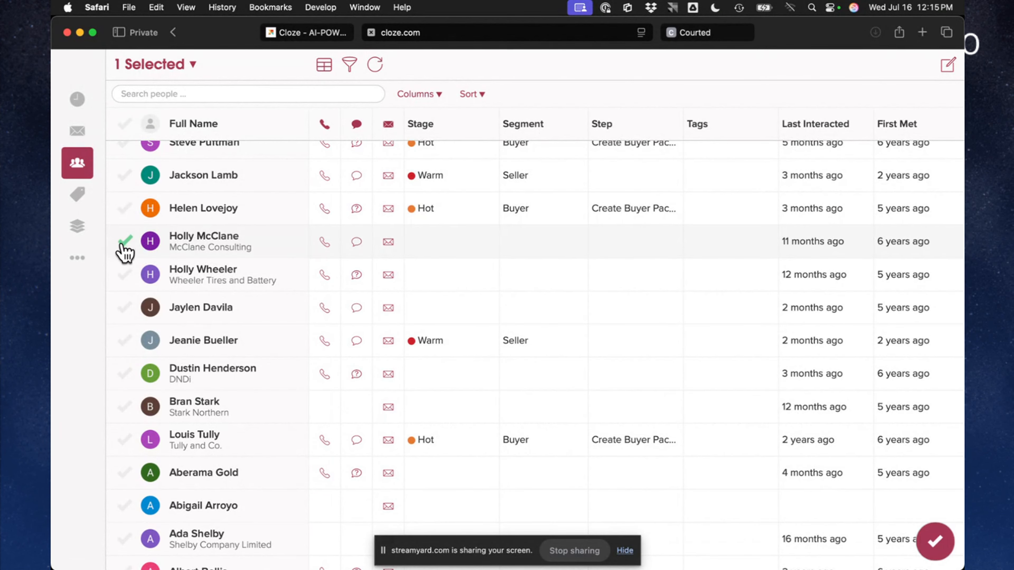
{"action": "left_click", "coordinate": [125, 275]}
{"action": "left_click", "coordinate": [127, 309]}
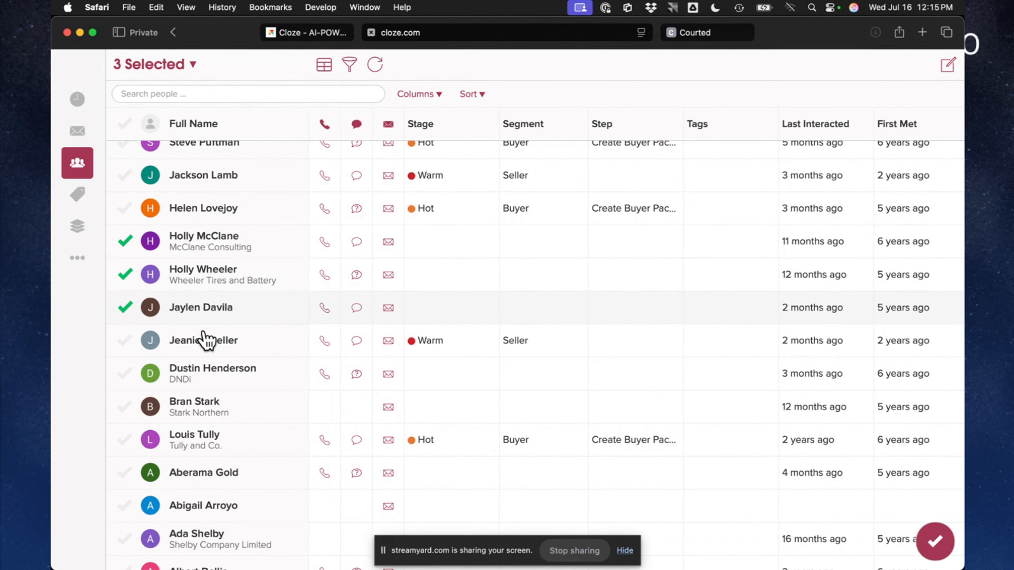
{"action": "left_click", "coordinate": [126, 411]}
{"action": "scroll", "coordinate": [128, 417], "scroll_direction": "down", "scroll_amount": 1}
{"action": "scroll", "coordinate": [131, 422], "scroll_direction": "down", "scroll_amount": 8}
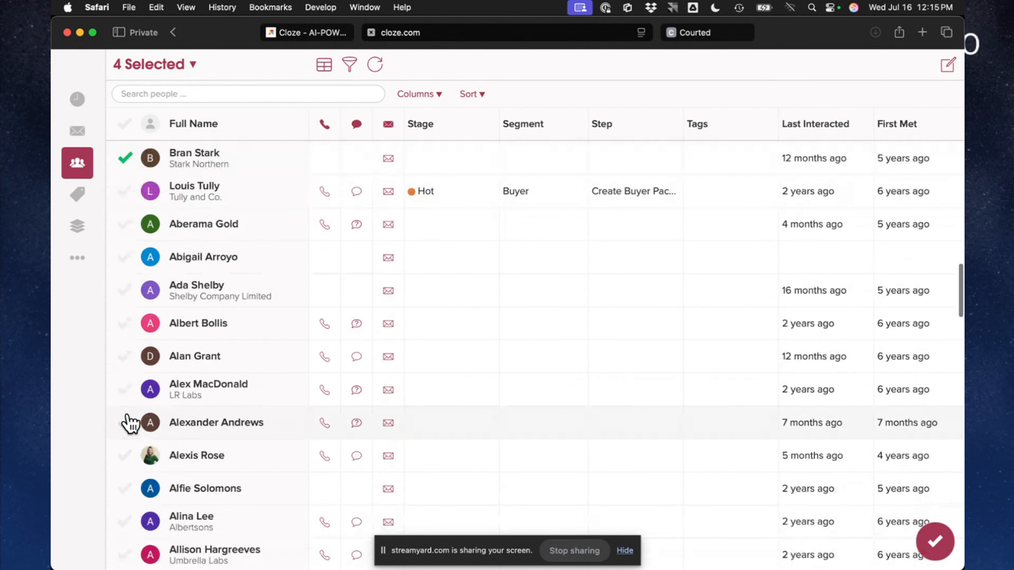
{"action": "left_click", "coordinate": [126, 357]}
{"action": "left_click", "coordinate": [126, 423]}
{"action": "left_click", "coordinate": [127, 456]}
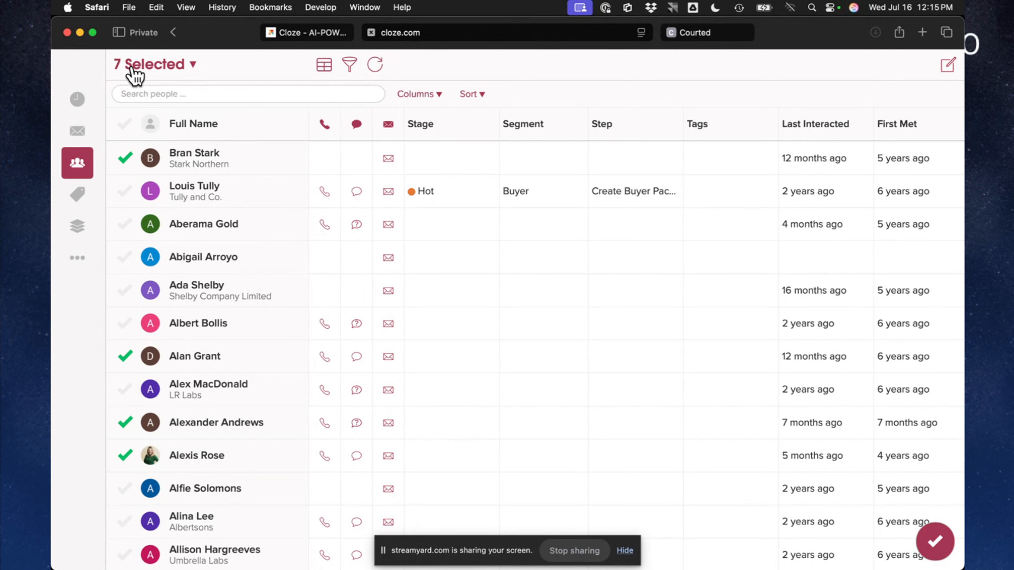
{"action": "left_click", "coordinate": [938, 545]}
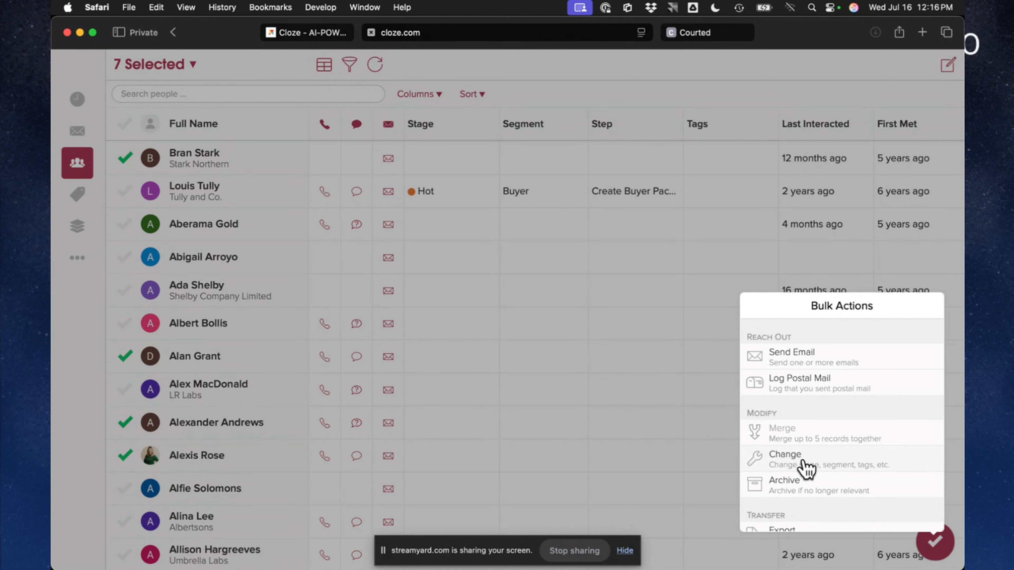
{"action": "left_click", "coordinate": [816, 468]}
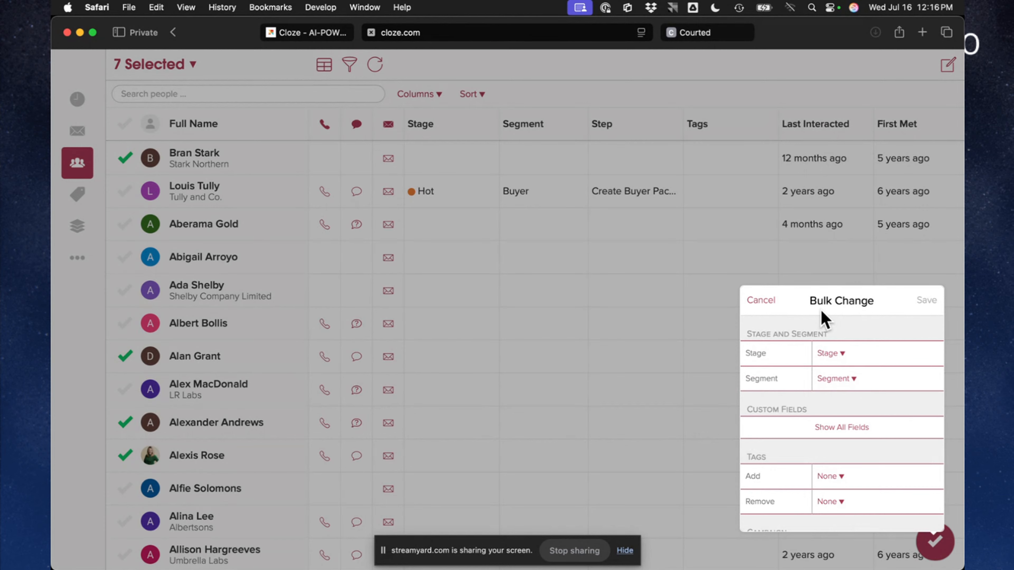
{"action": "left_click", "coordinate": [831, 354]}
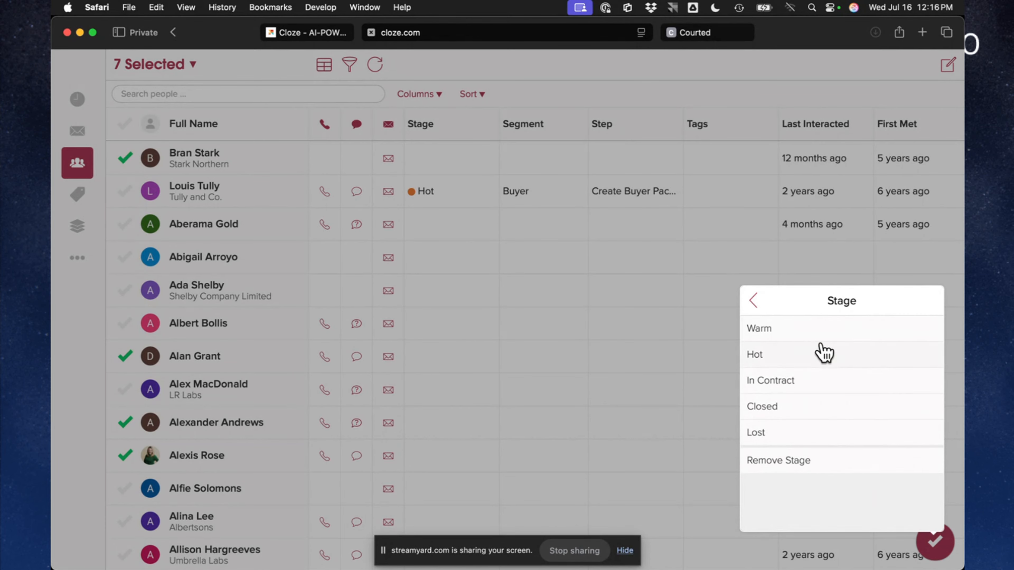
{"action": "left_click", "coordinate": [815, 338]}
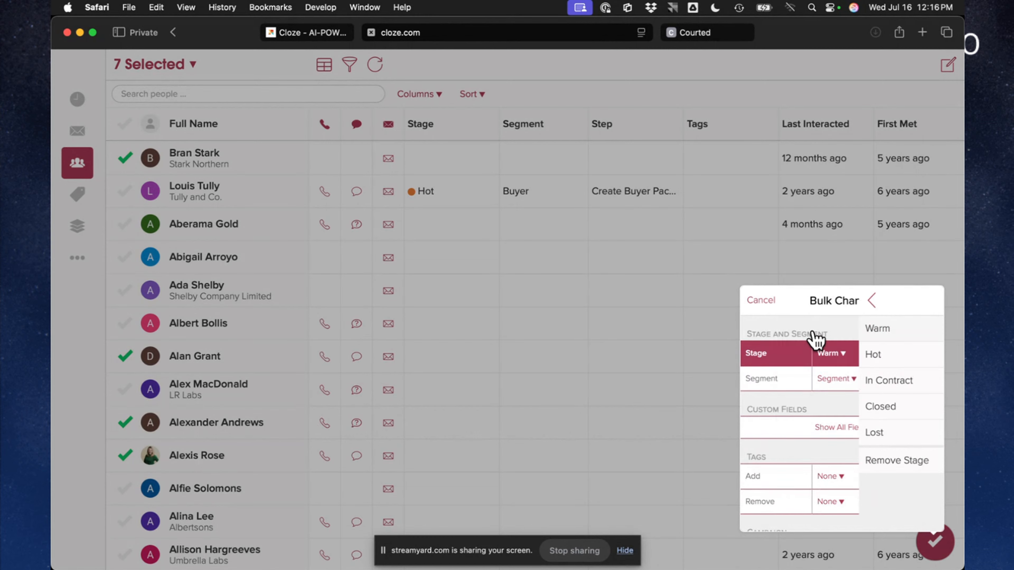
{"action": "left_click", "coordinate": [836, 379]}
{"action": "left_click", "coordinate": [797, 359]}
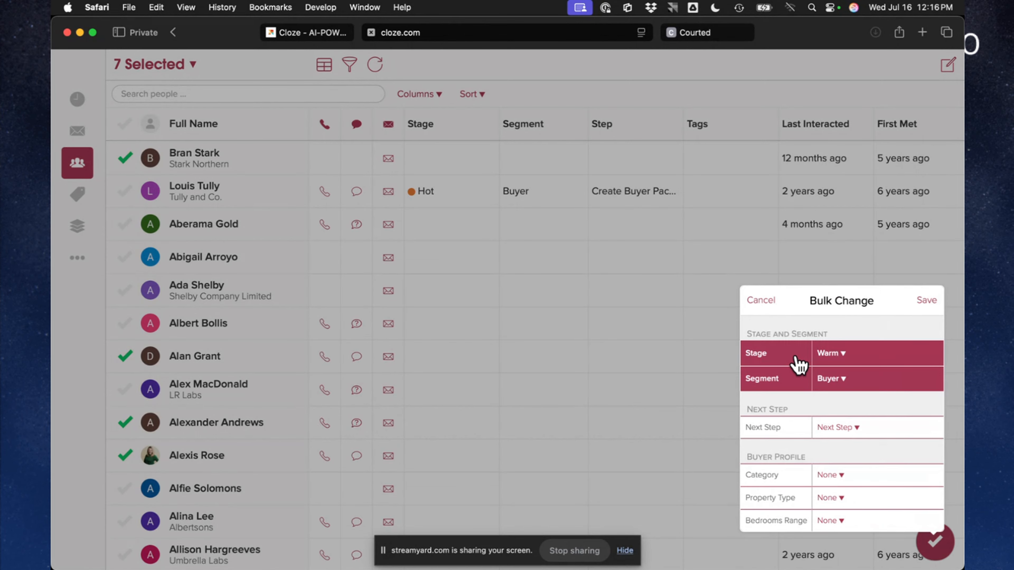
{"action": "left_click", "coordinate": [933, 301]}
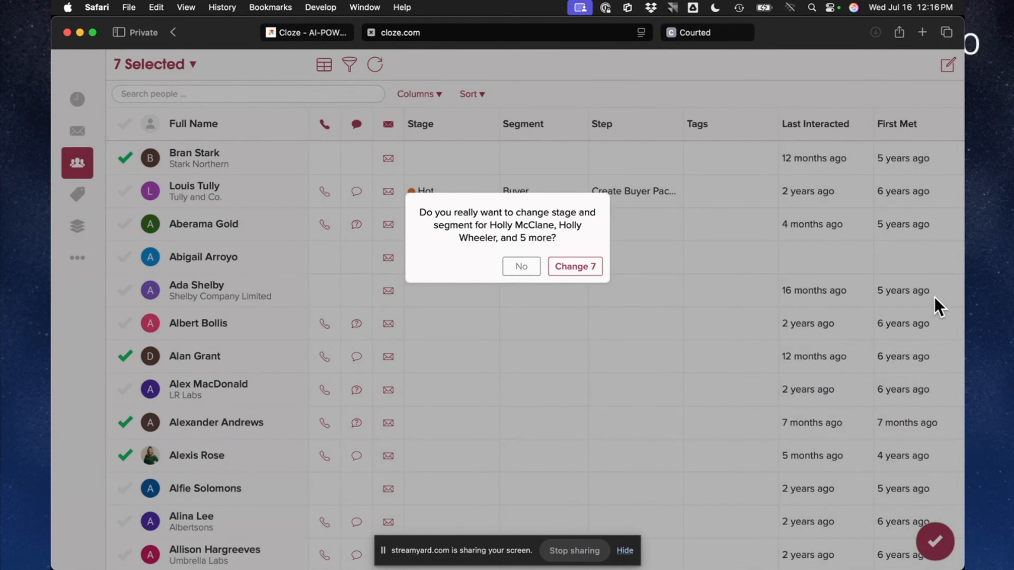
{"action": "left_click", "coordinate": [575, 268]}
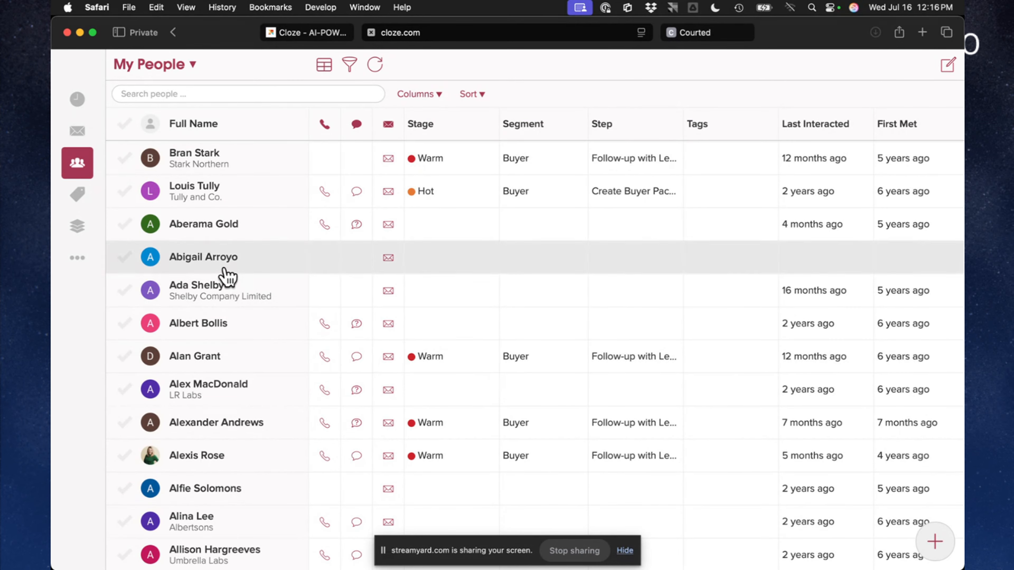
- Open the contact without any Last Interacted or First Met value and add the tags #vip and #holiday-card
{"action": "left_click", "coordinate": [264, 268]}
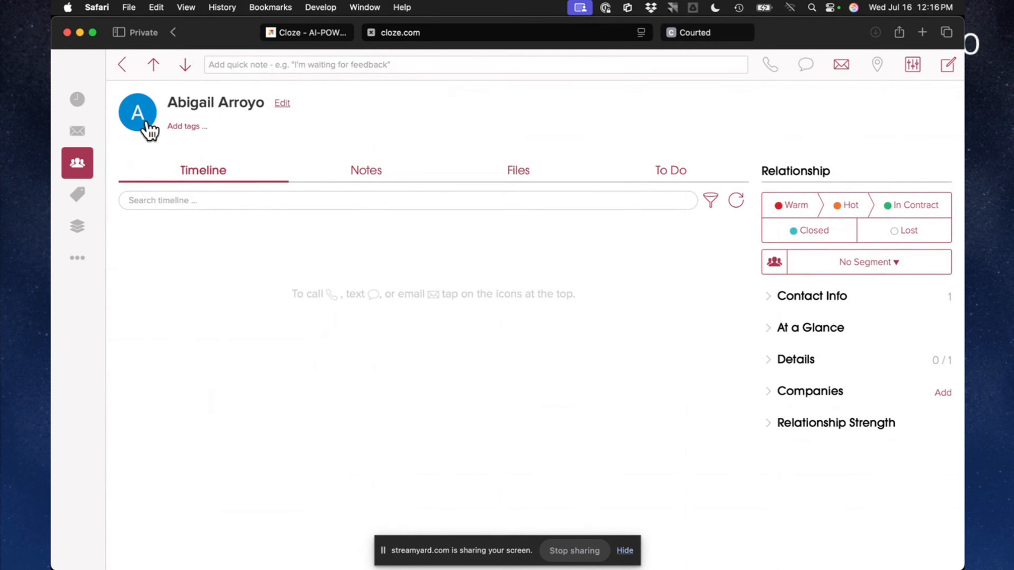
{"action": "left_click", "coordinate": [214, 124]}
{"action": "type", "text": "vip"}
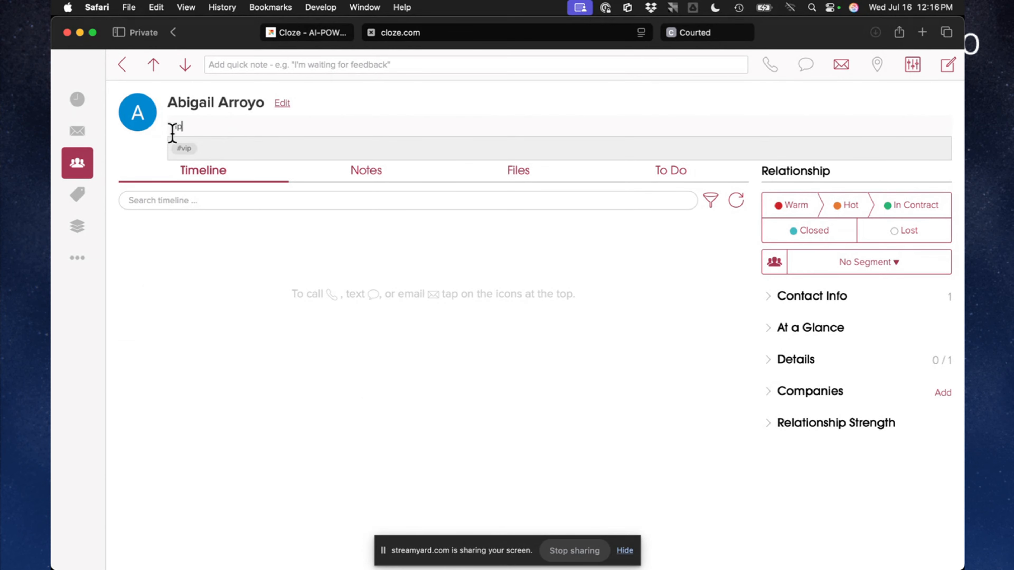
{"action": "left_click", "coordinate": [182, 148]}
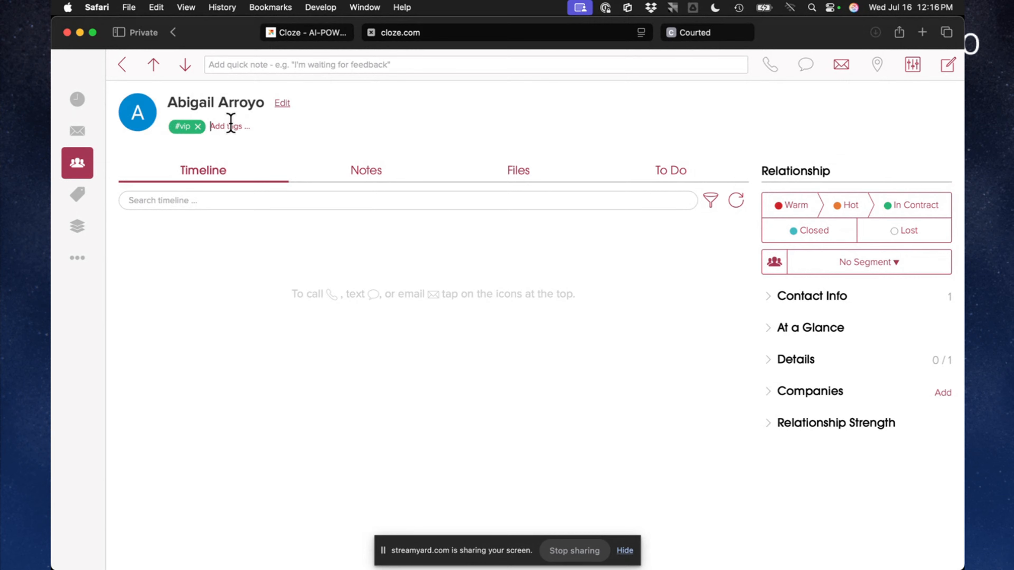
{"action": "type", "text": "holiday-card"}
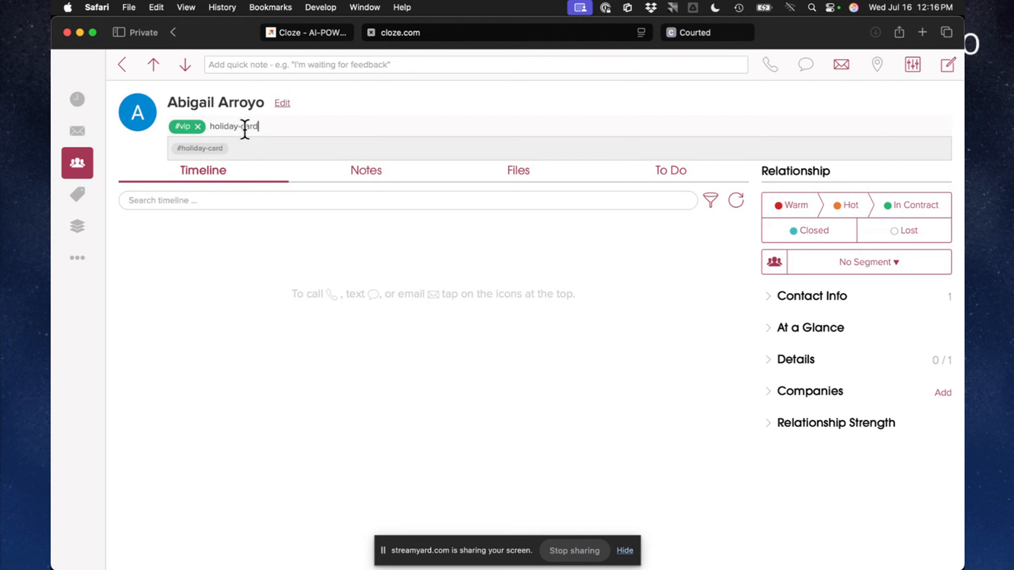
{"action": "left_click", "coordinate": [203, 151]}
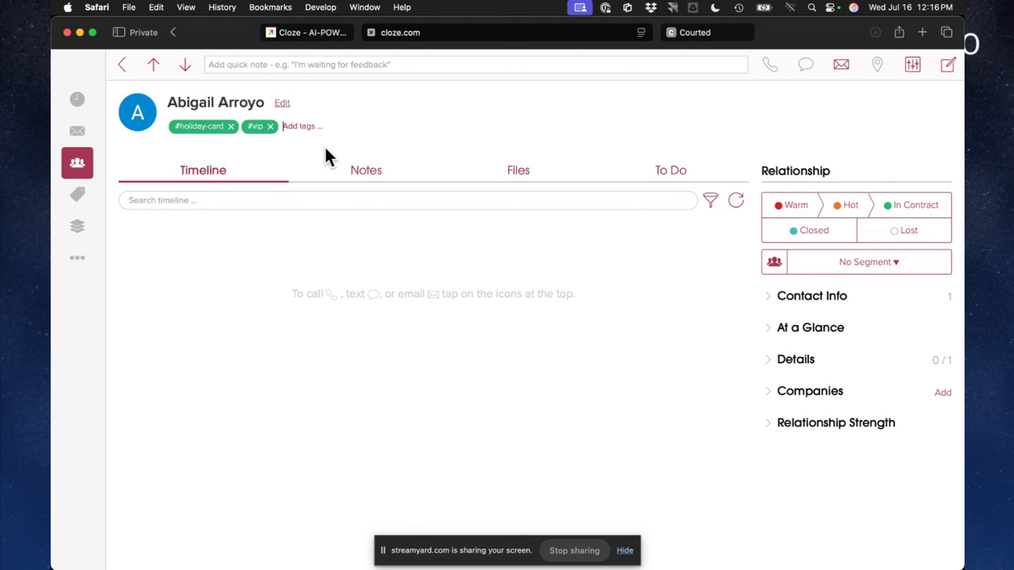
- Return to the My People list, search for contacts tagged #holiday-card, and clear the search
{"action": "left_click", "coordinate": [121, 65]}
{"action": "left_click", "coordinate": [190, 88]}
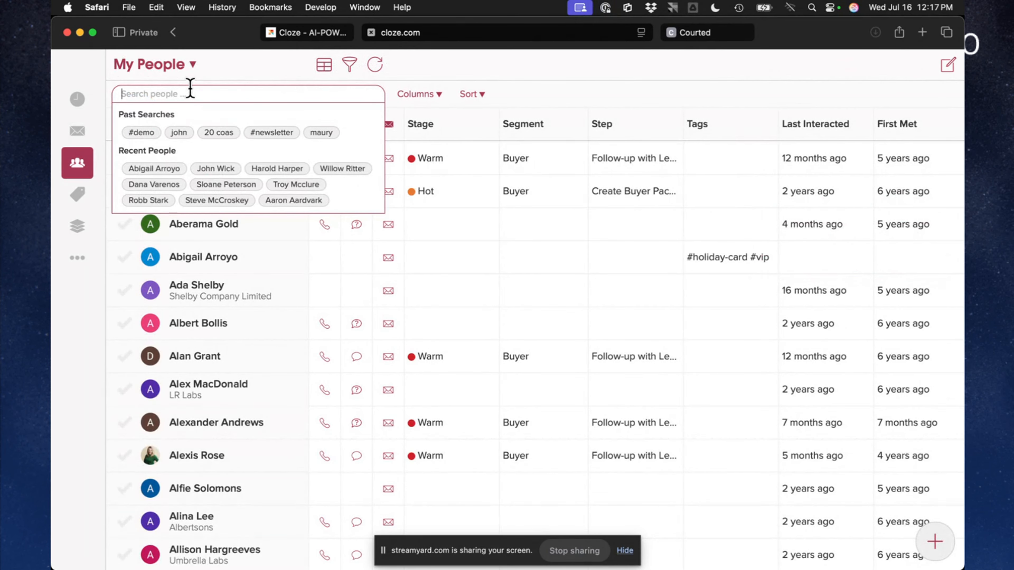
{"action": "type", "text": "#ho"}
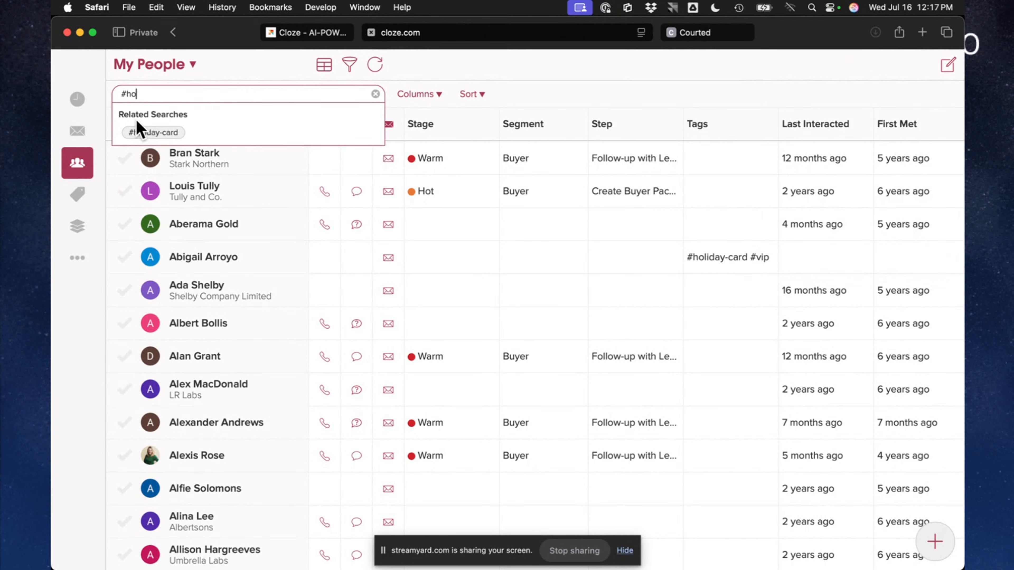
{"action": "left_click", "coordinate": [154, 132]}
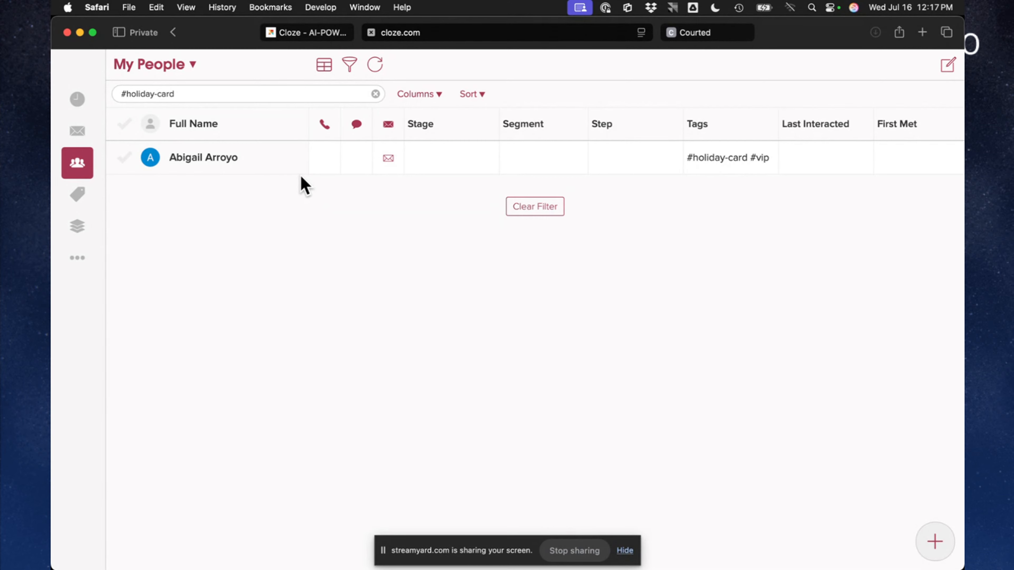
{"action": "left_click", "coordinate": [376, 93]}
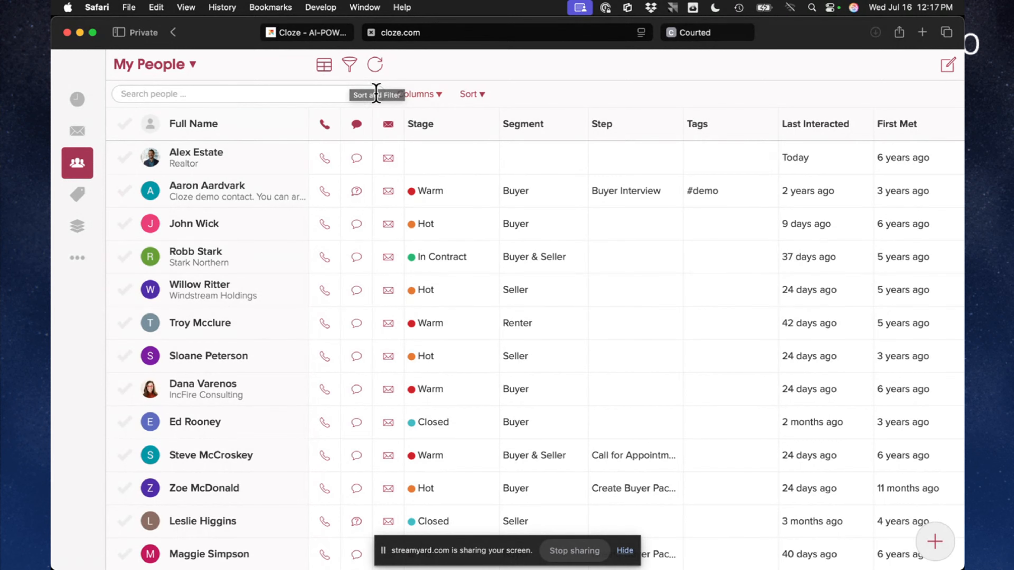
- Review the Sort By options for My People, from Relationship and Activity through Organizing and Important Dates, and close the sort and filter settings
{"action": "left_click", "coordinate": [351, 65]}
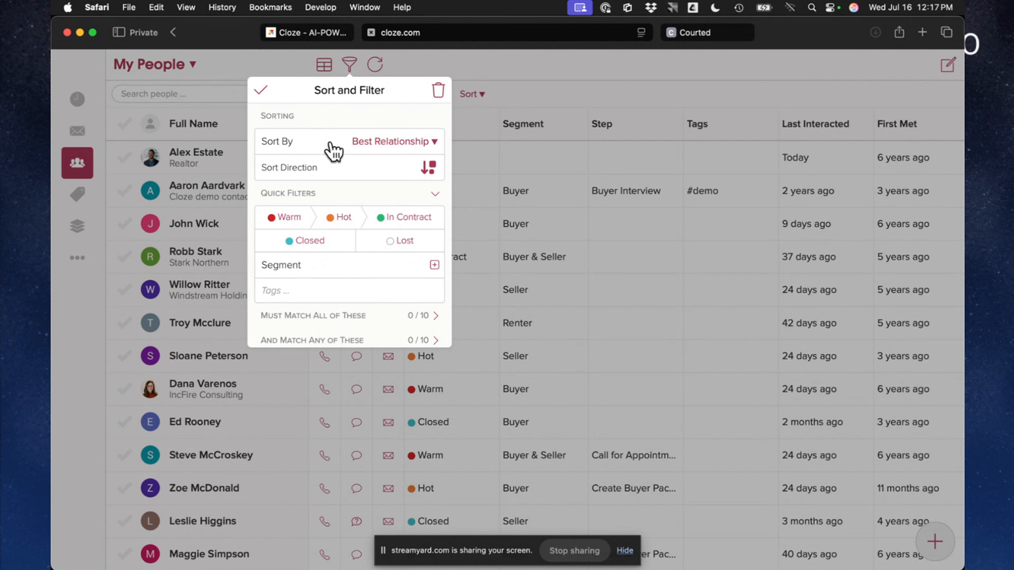
{"action": "left_click", "coordinate": [385, 144]}
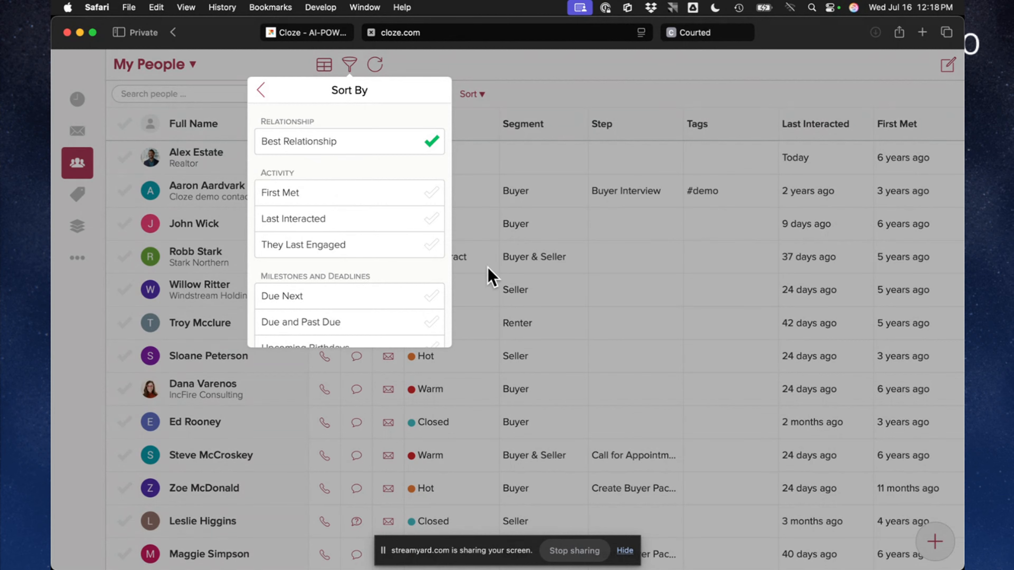
{"action": "scroll", "coordinate": [334, 315], "scroll_direction": "down", "scroll_amount": 3}
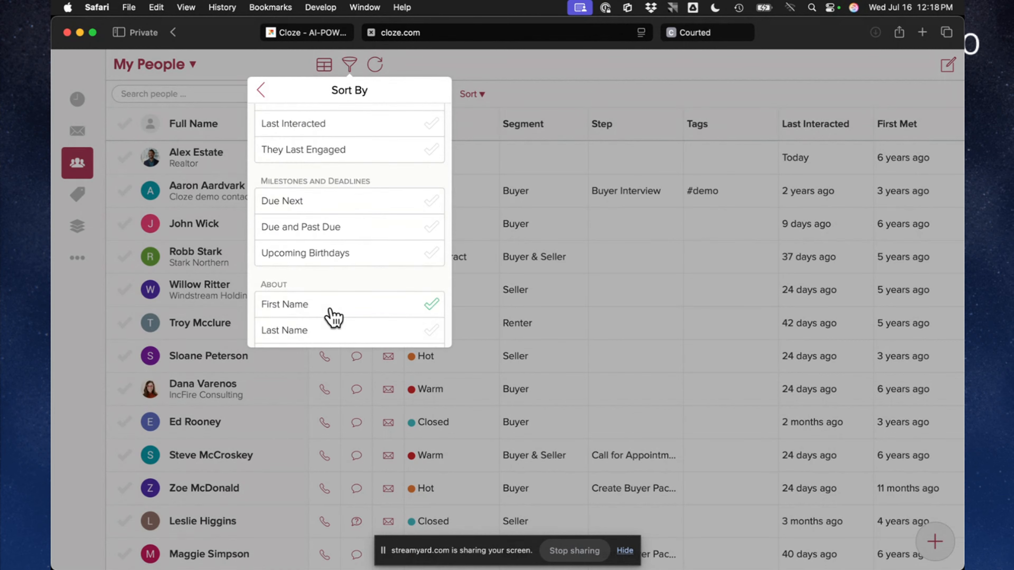
{"action": "scroll", "coordinate": [282, 317], "scroll_direction": "down", "scroll_amount": 1}
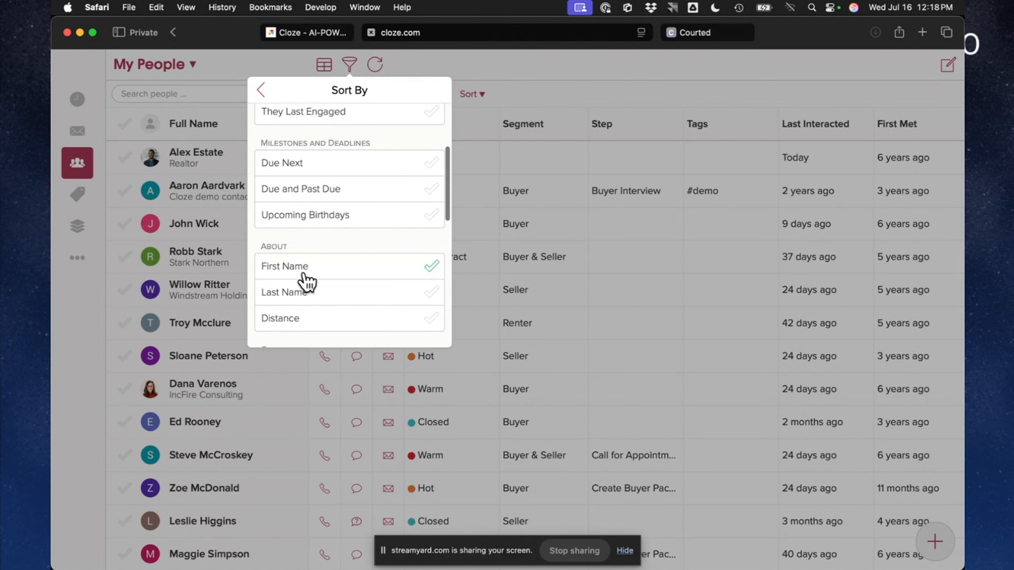
{"action": "scroll", "coordinate": [303, 276], "scroll_direction": "down", "scroll_amount": 3}
{"action": "left_click", "coordinate": [306, 273]}
{"action": "scroll", "coordinate": [310, 242], "scroll_direction": "down", "scroll_amount": 1}
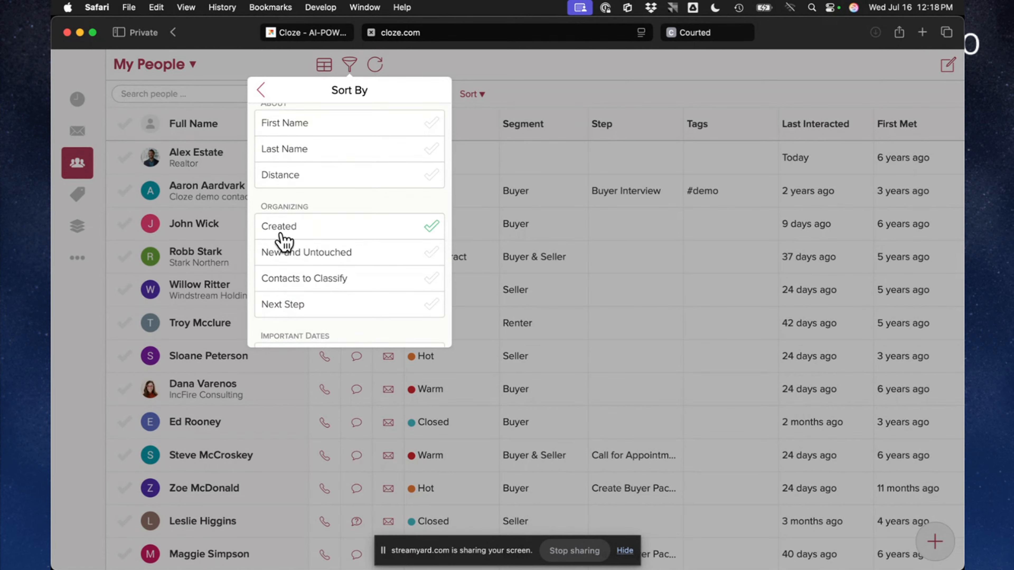
{"action": "left_click", "coordinate": [306, 280]}
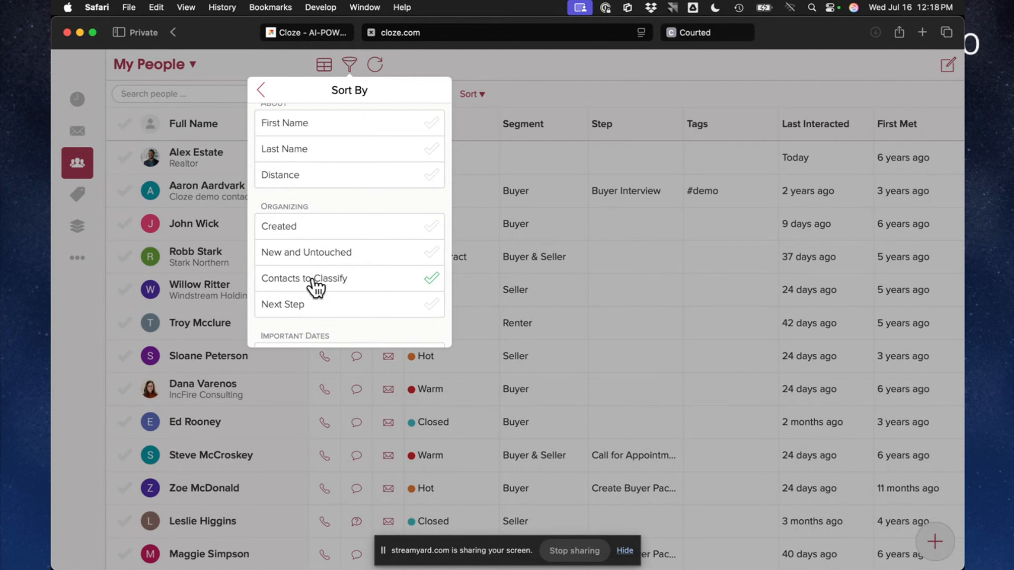
{"action": "scroll", "coordinate": [315, 285], "scroll_direction": "down", "scroll_amount": 4}
{"action": "left_click", "coordinate": [313, 256]}
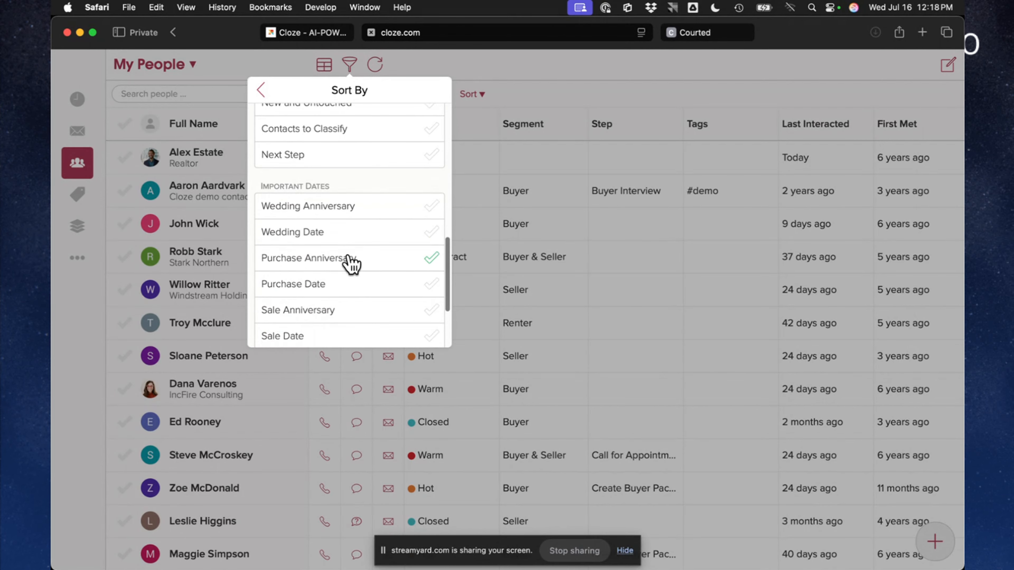
{"action": "left_click", "coordinate": [440, 53]}
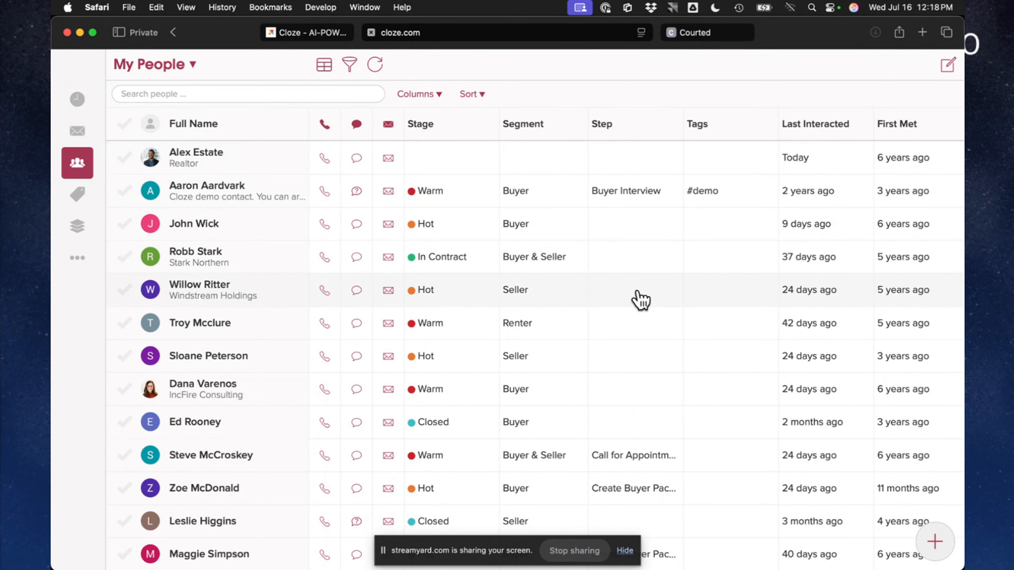
- Switch to the other Cloze browser window showing the Today agenda and browse its My People list
{"action": "key", "text": "ctrl+Up"}
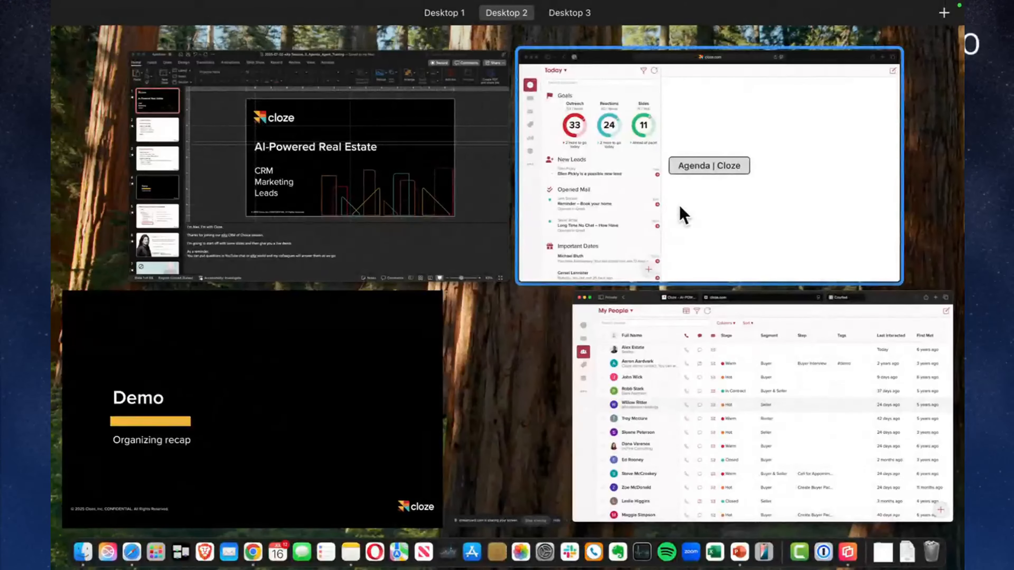
{"action": "left_click", "coordinate": [708, 216]}
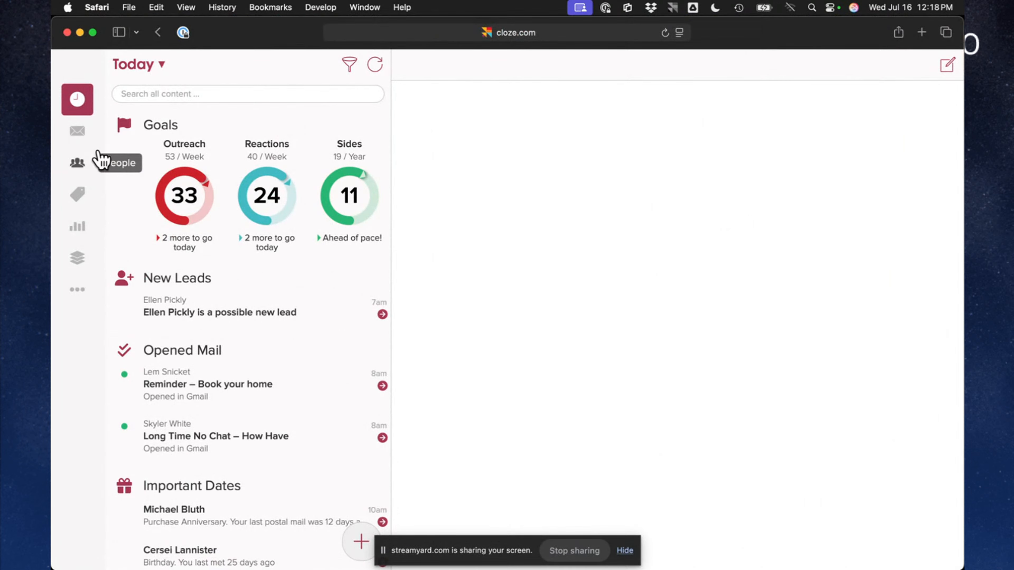
{"action": "left_click", "coordinate": [80, 167]}
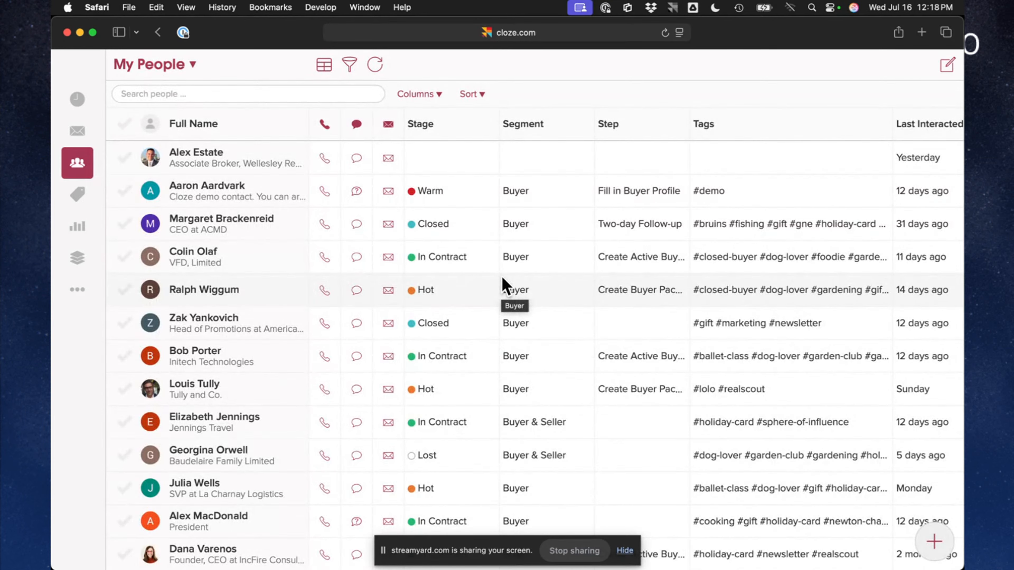
{"action": "scroll", "coordinate": [503, 286], "scroll_direction": "down", "scroll_amount": 5}
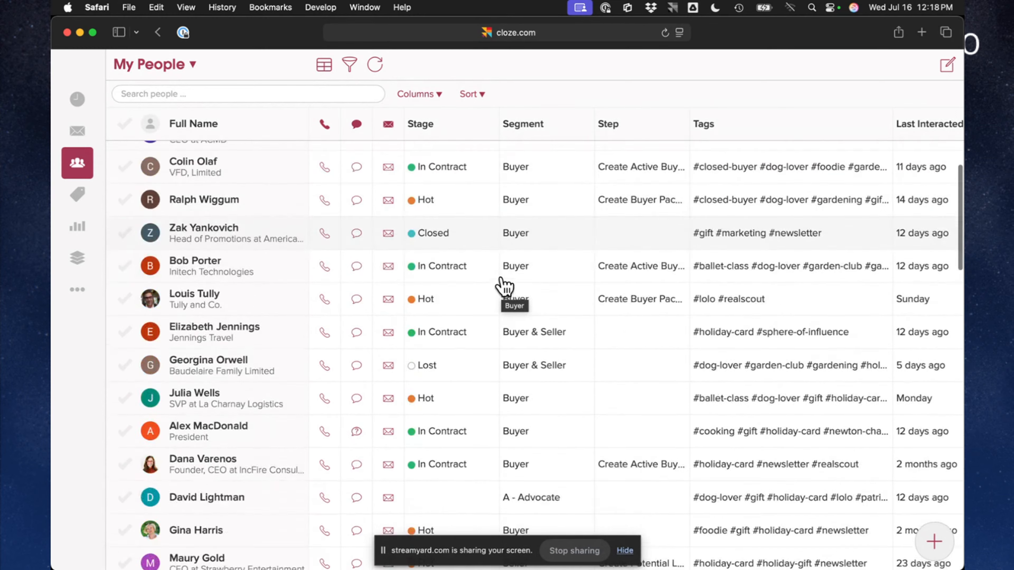
{"action": "scroll", "coordinate": [504, 285], "scroll_direction": "up", "scroll_amount": 5}
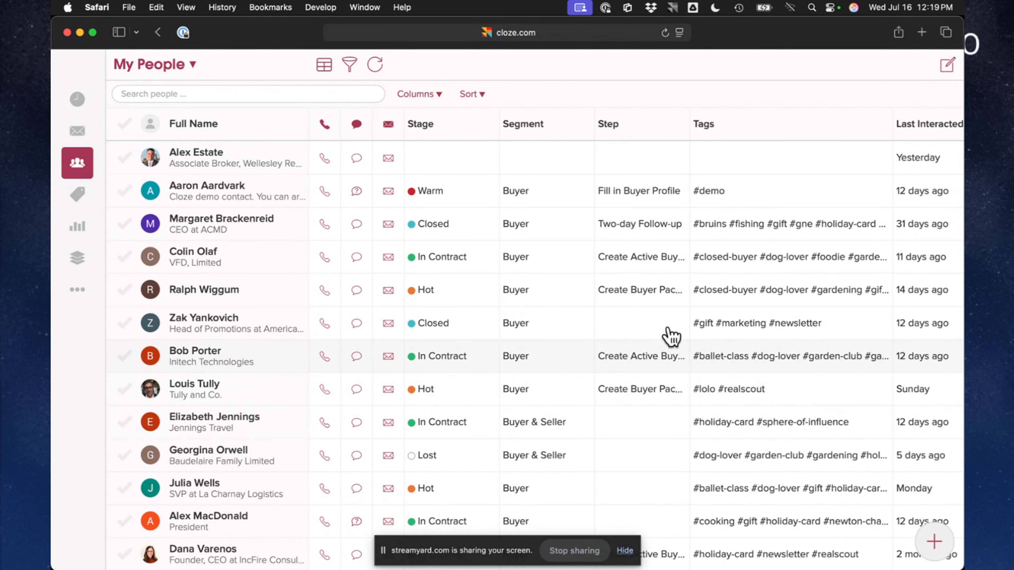
- Remove the #gne tag from the CEO at ACMD contact, look up tags matching "new" without adding one, and return to My People
{"action": "left_click", "coordinate": [238, 236]}
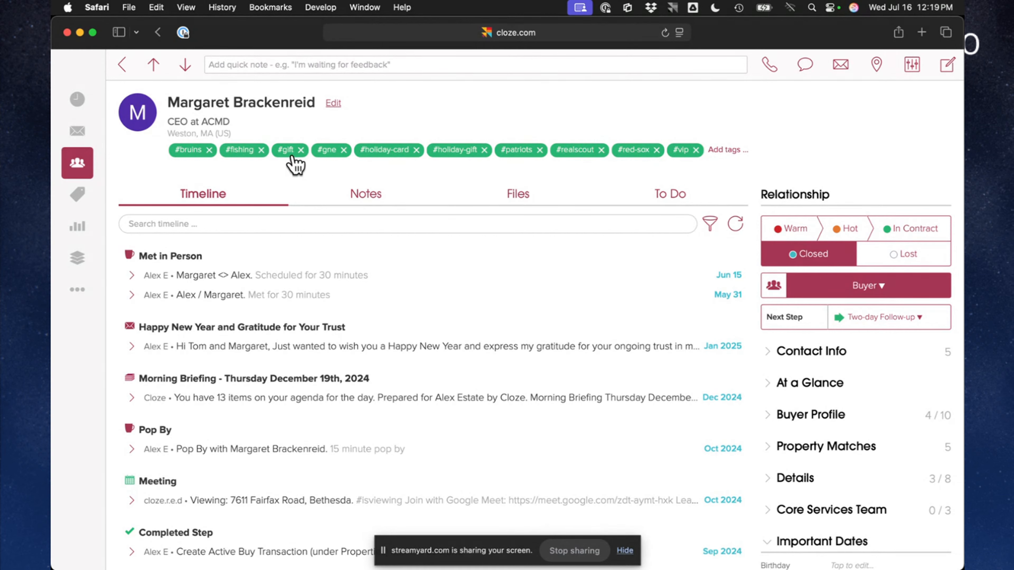
{"action": "left_click", "coordinate": [344, 150]}
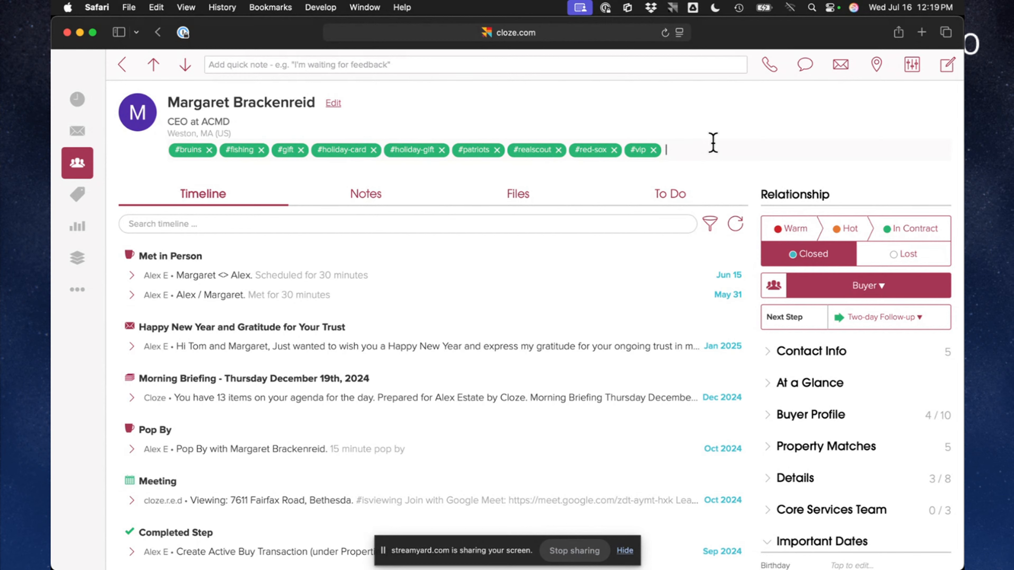
{"action": "type", "text": "new"}
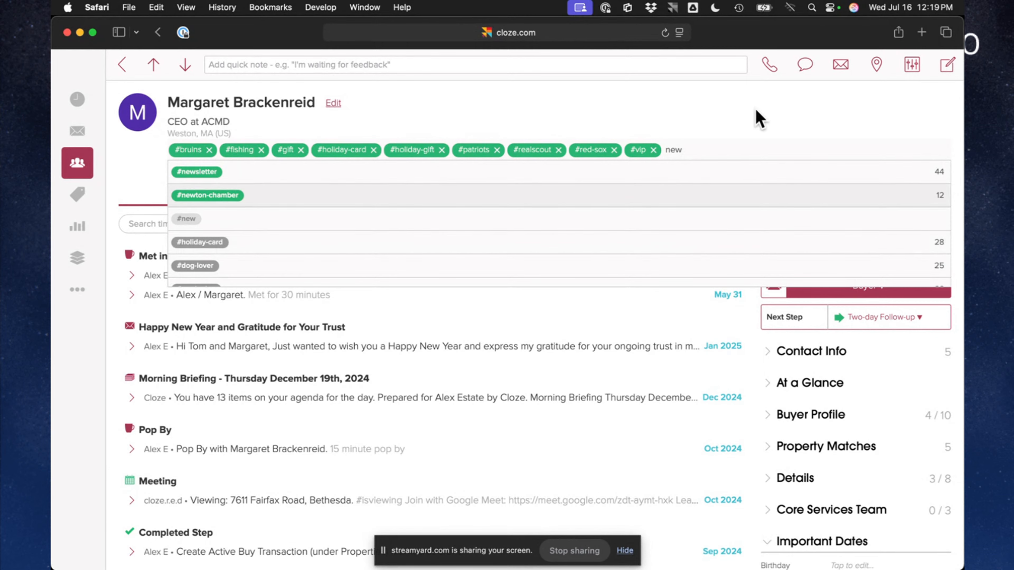
{"action": "left_click", "coordinate": [716, 113]}
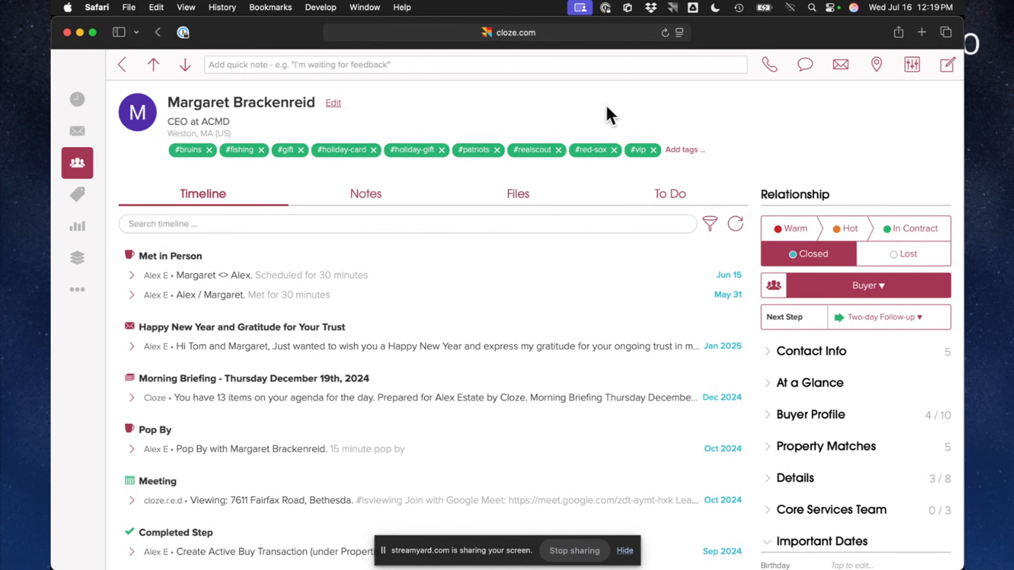
{"action": "left_click", "coordinate": [122, 65]}
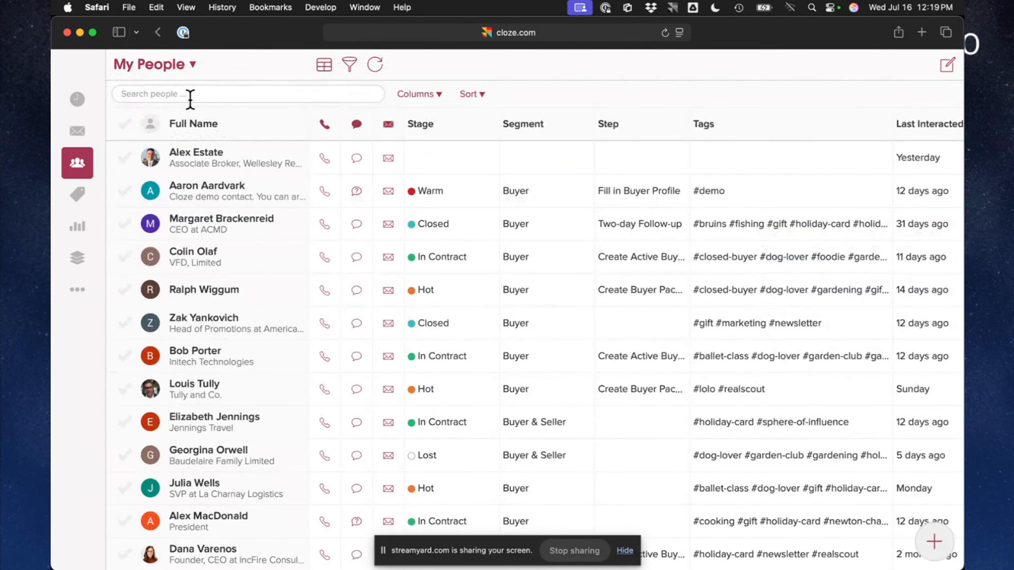
- Search My People for the #holiday-card tag and select all matching contacts
{"action": "left_click", "coordinate": [190, 99]}
{"action": "type", "text": "#"}
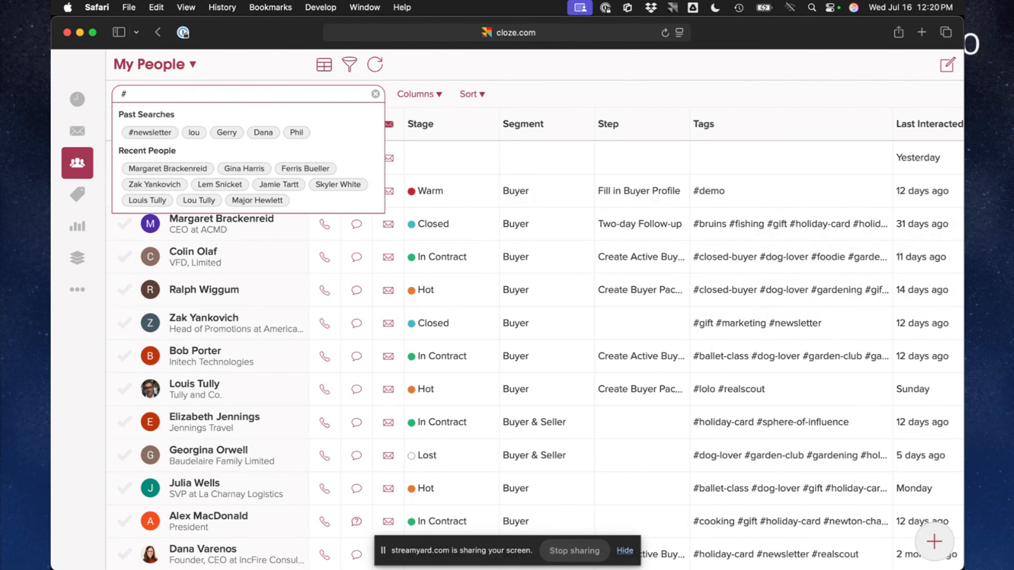
{"action": "type", "text": "ho"}
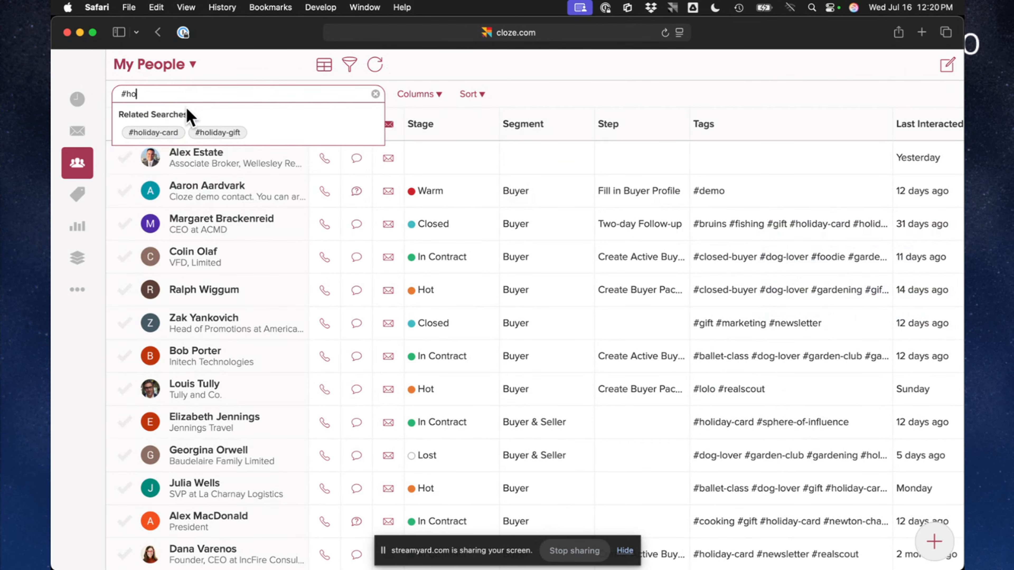
{"action": "left_click", "coordinate": [166, 137]}
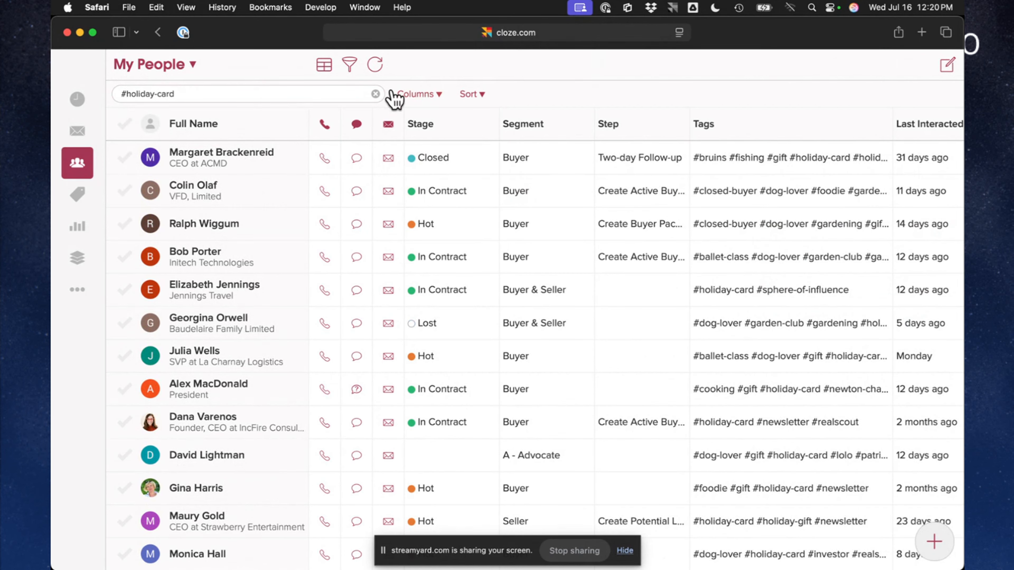
{"action": "left_click", "coordinate": [125, 124]}
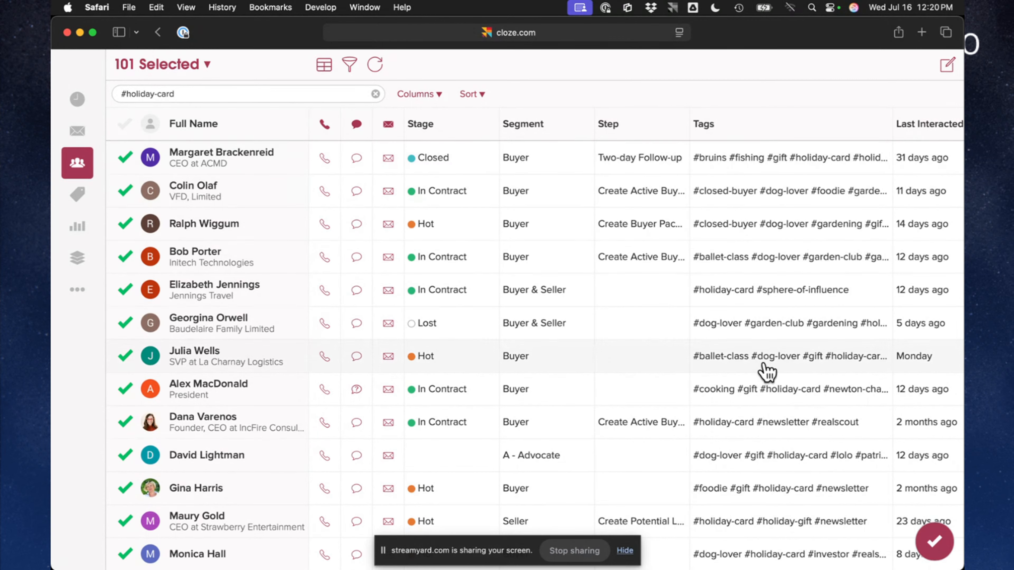
- Review the bulk actions for the selected contacts, including the export formats and the address spreadsheet and label options
{"action": "left_click", "coordinate": [933, 542]}
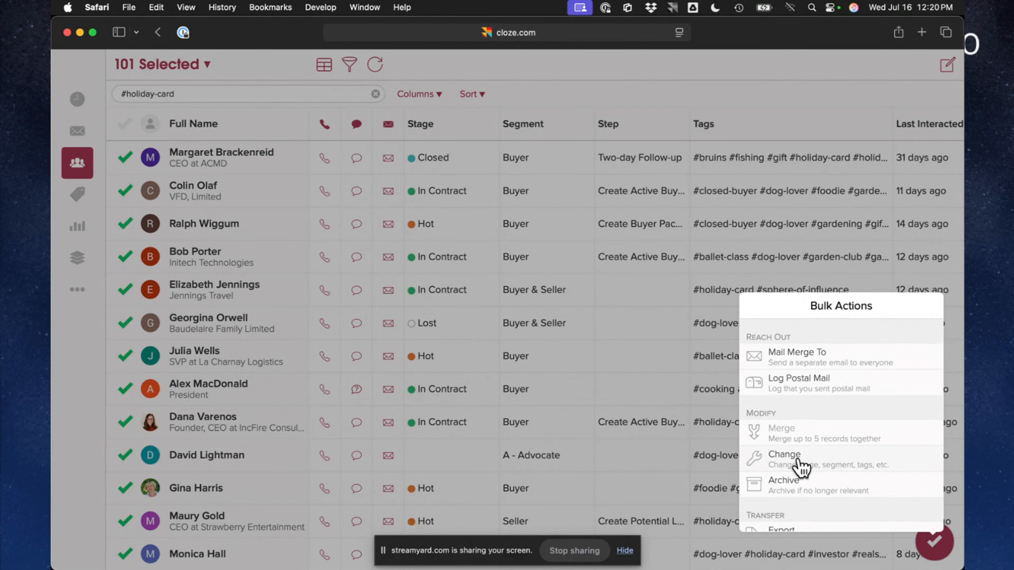
{"action": "scroll", "coordinate": [801, 467], "scroll_direction": "down", "scroll_amount": 5}
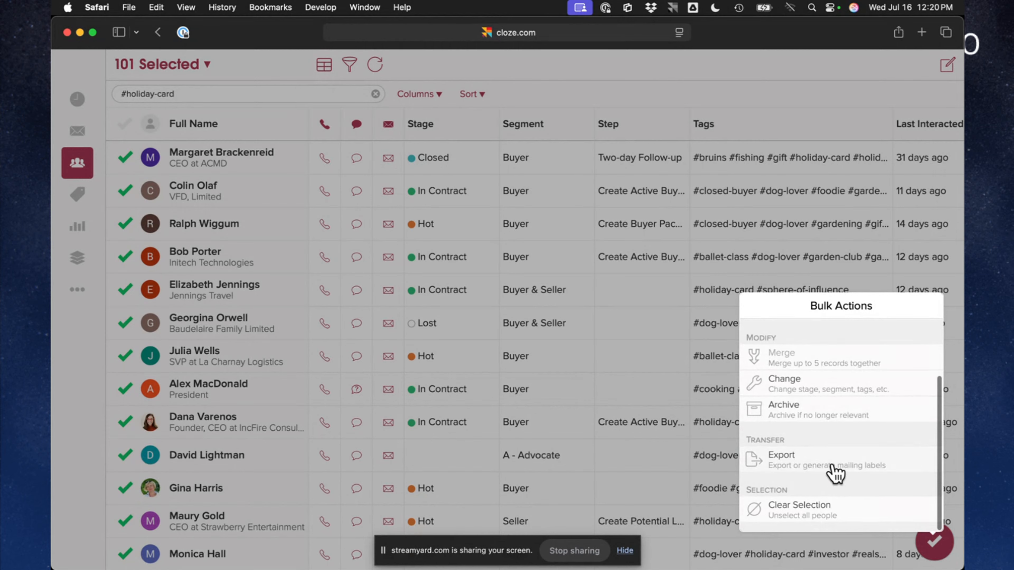
{"action": "left_click", "coordinate": [816, 467]}
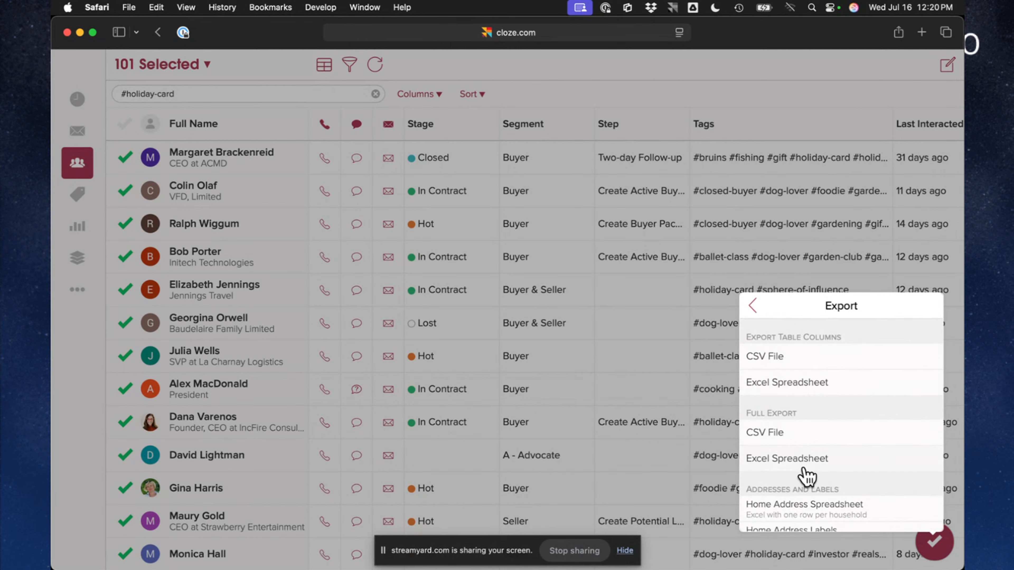
{"action": "scroll", "coordinate": [798, 514], "scroll_direction": "down", "scroll_amount": 2}
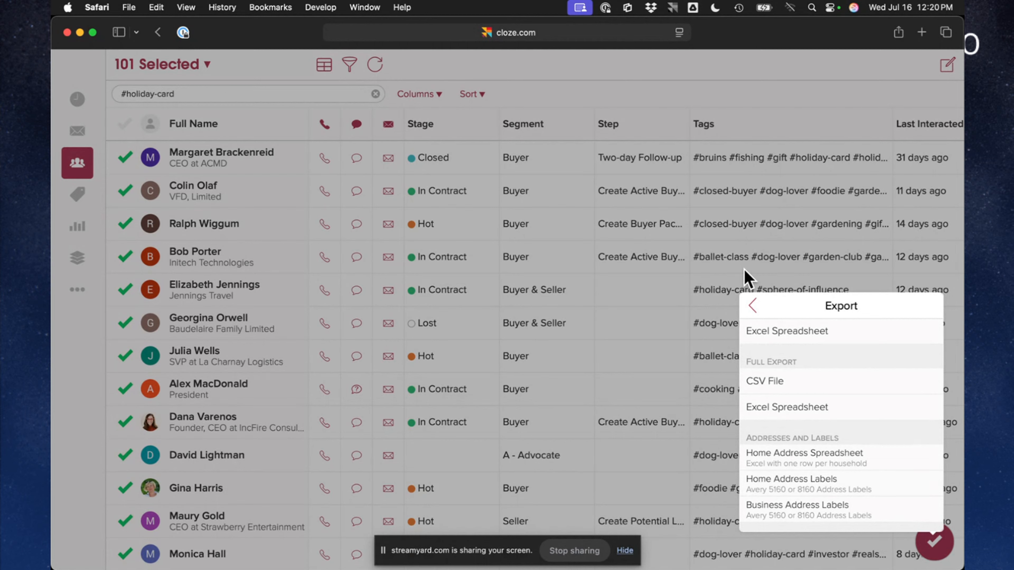
{"action": "left_click", "coordinate": [753, 306]}
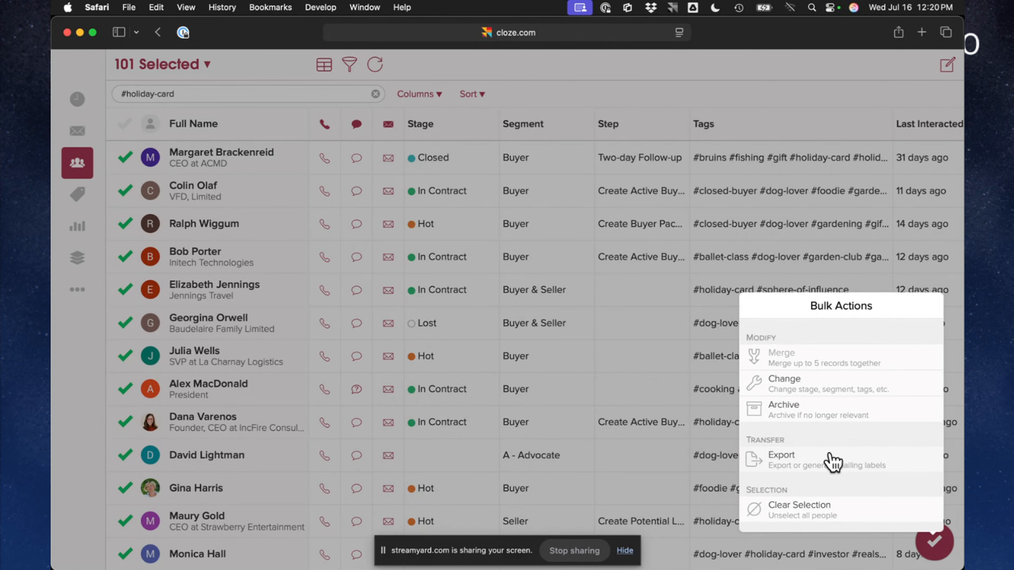
{"action": "scroll", "coordinate": [830, 459], "scroll_direction": "up", "scroll_amount": 3}
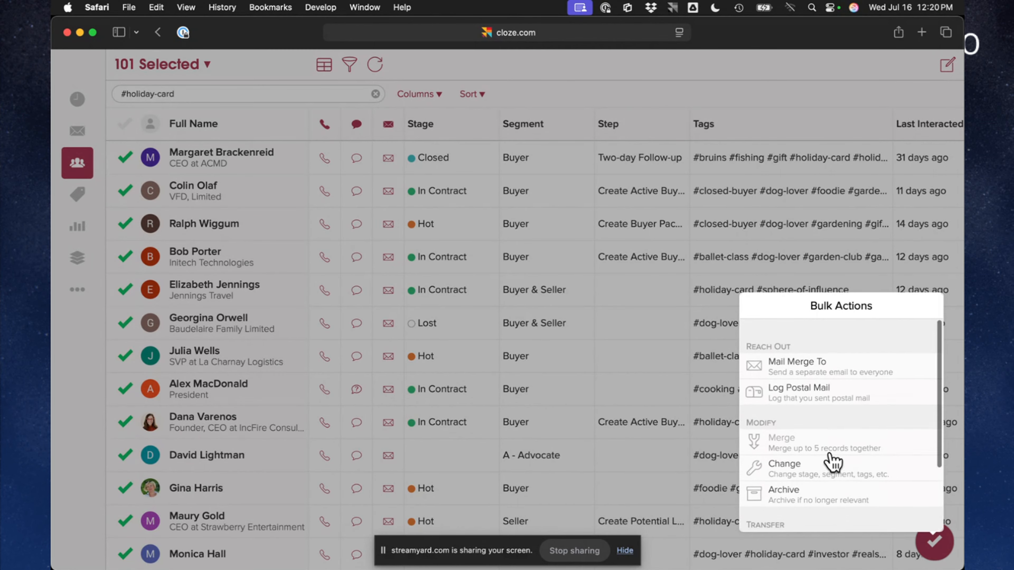
- Start a mail merge to the selected #holiday-card contacts and open Ghostwrite for another custom topic
{"action": "left_click", "coordinate": [803, 359]}
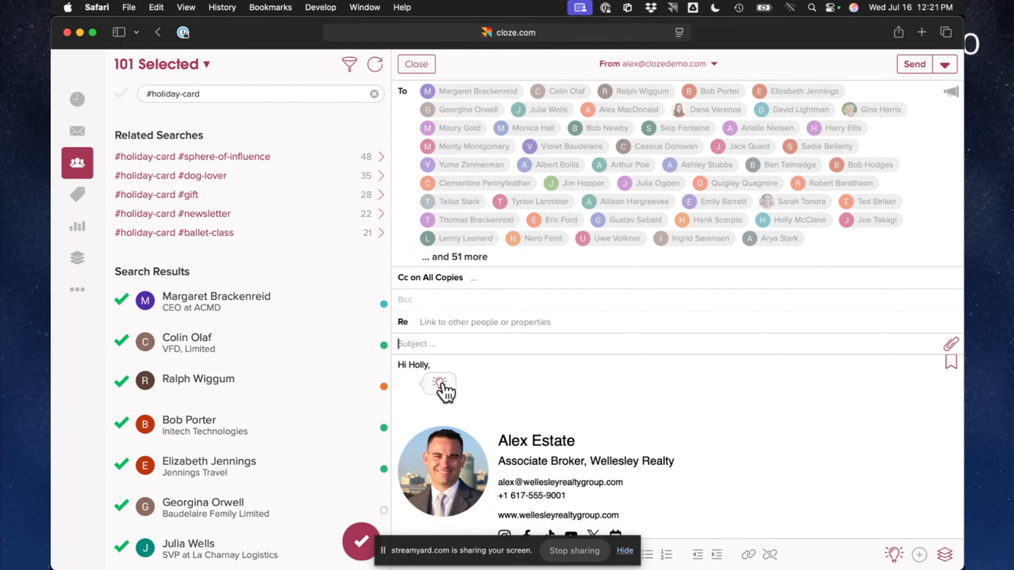
{"action": "left_click", "coordinate": [439, 382]}
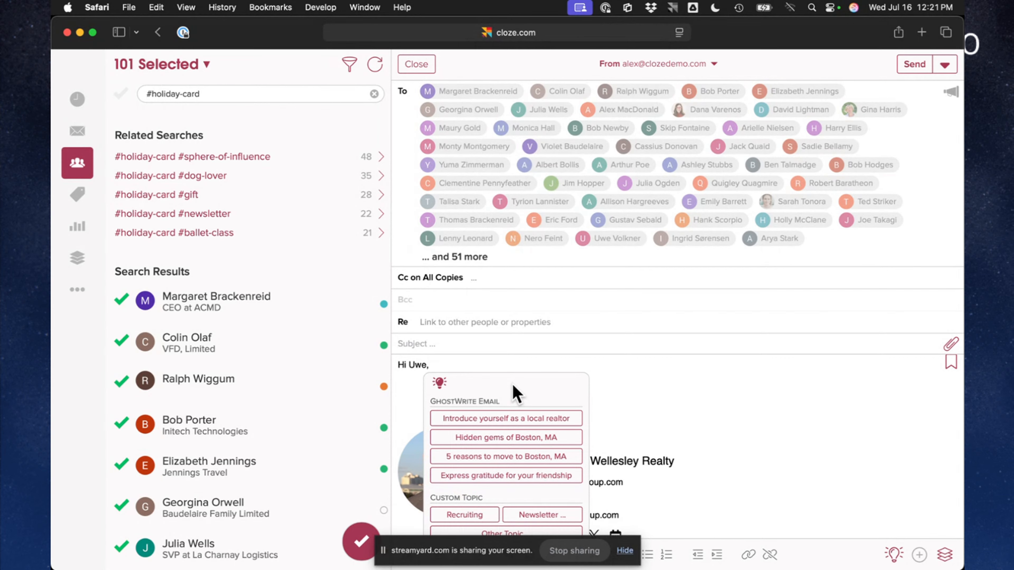
{"action": "scroll", "coordinate": [481, 444], "scroll_direction": "down", "scroll_amount": 2}
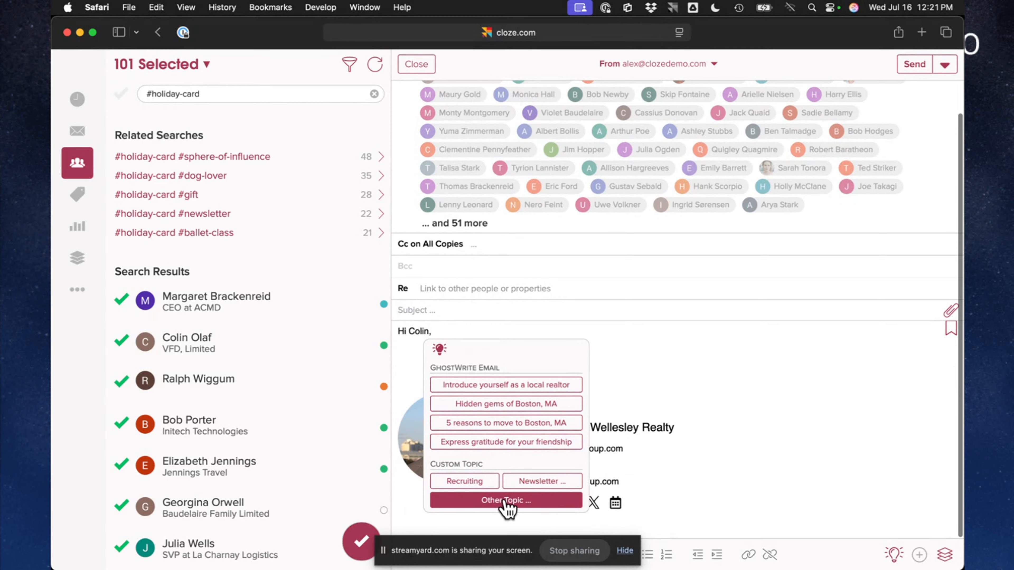
{"action": "left_click", "coordinate": [497, 501]}
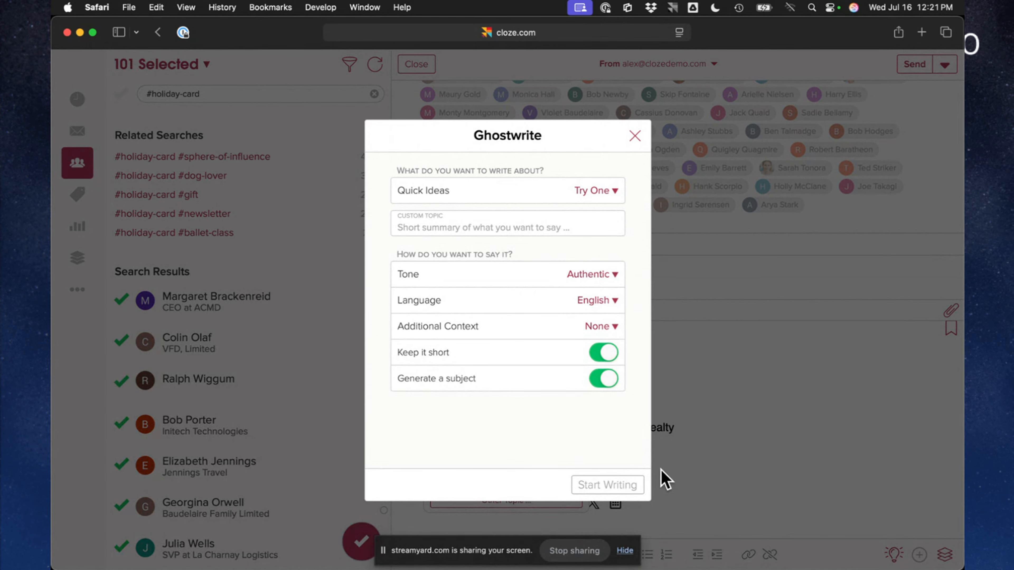
- Generate the email with Ghostwrite on the custom topic "wish a client a happy summer and enjoying down time", keeping the Authentic tone
{"action": "left_click", "coordinate": [502, 222]}
{"action": "type", "text": "wish a client "}
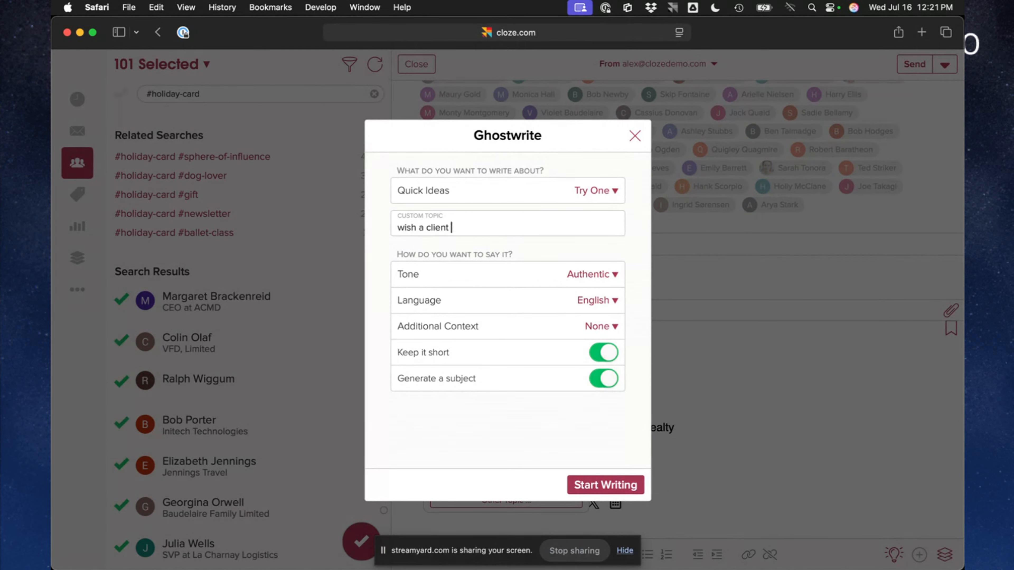
{"action": "type", "text": "a happy summer and enjoy"}
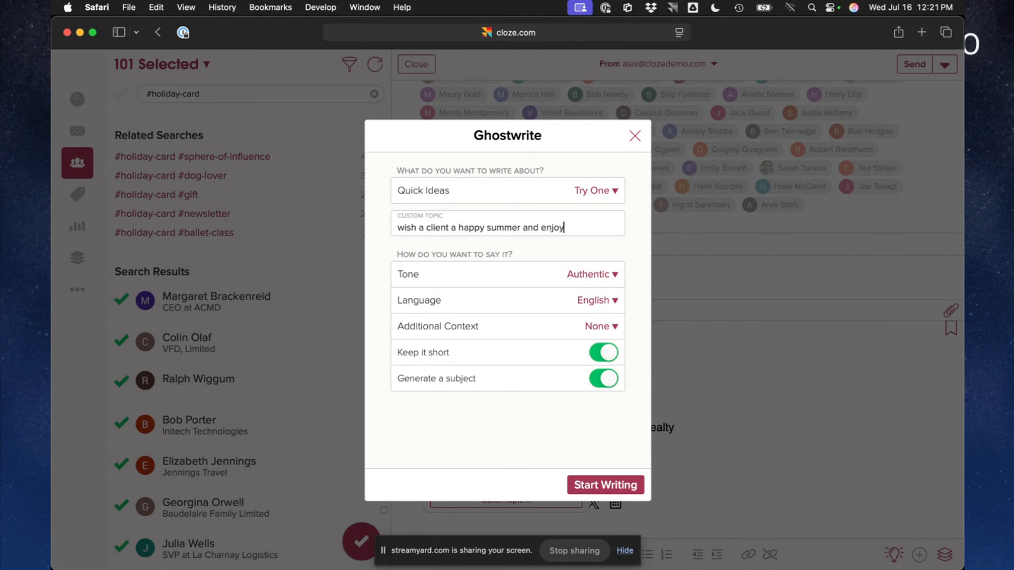
{"action": "type", "text": "ing down time"}
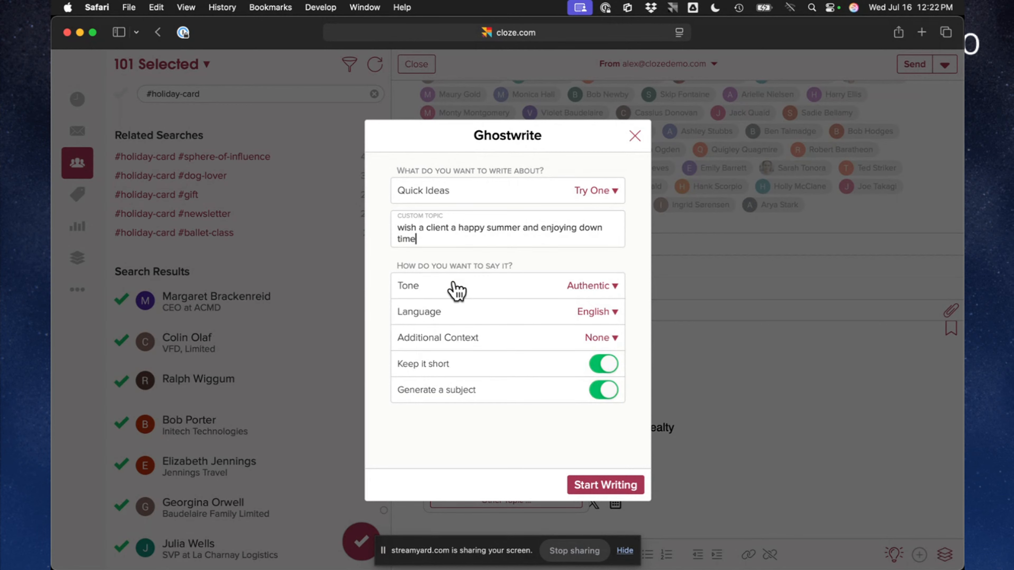
{"action": "left_click", "coordinate": [583, 296]}
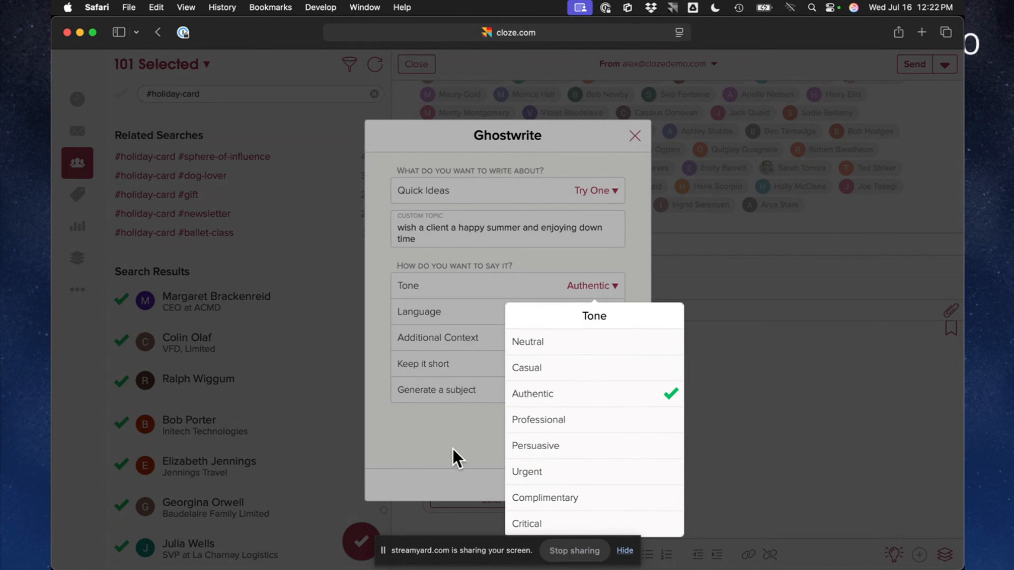
{"action": "left_click", "coordinate": [457, 459]}
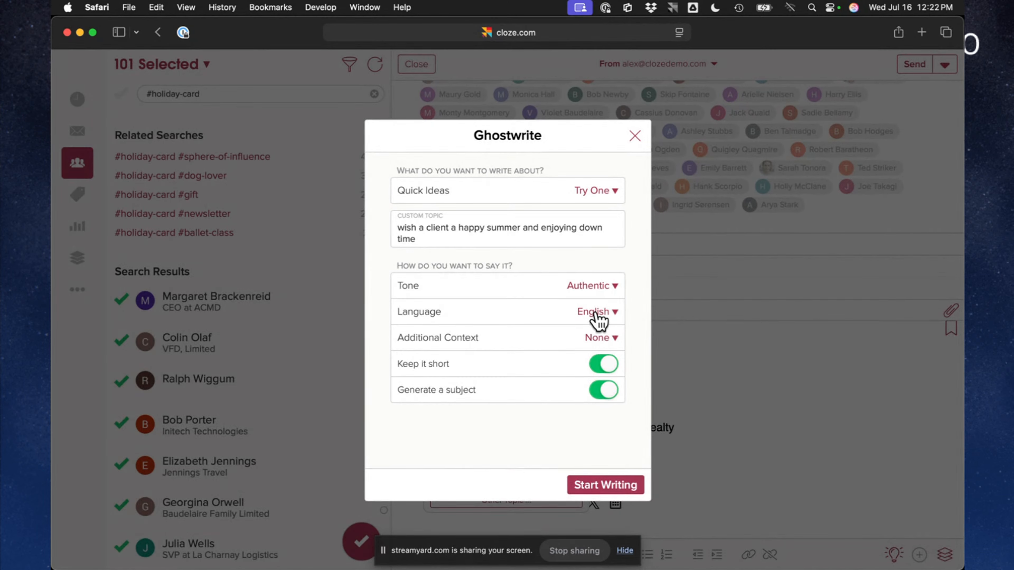
{"action": "left_click", "coordinate": [599, 486]}
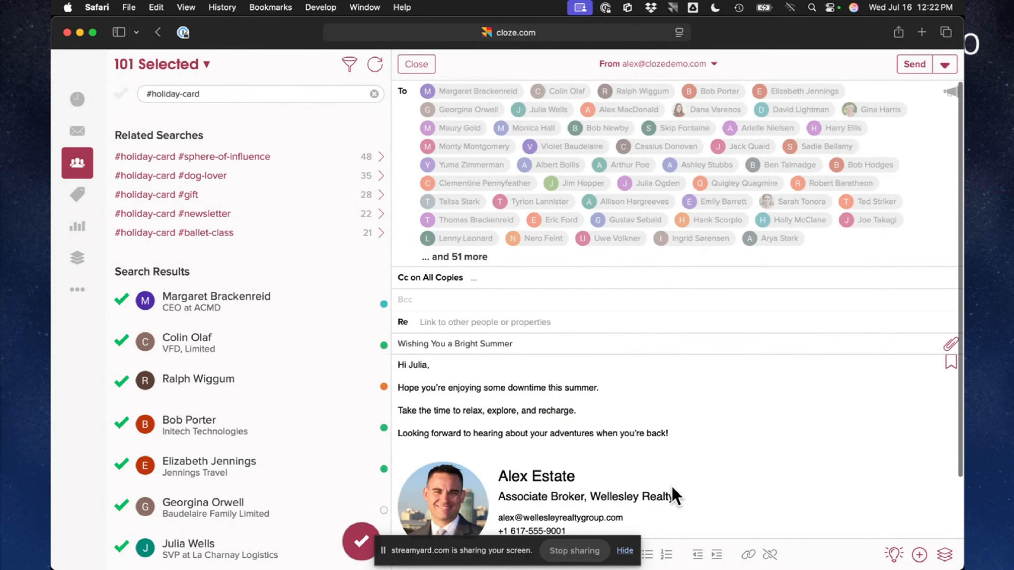
{"action": "left_click", "coordinate": [589, 493]}
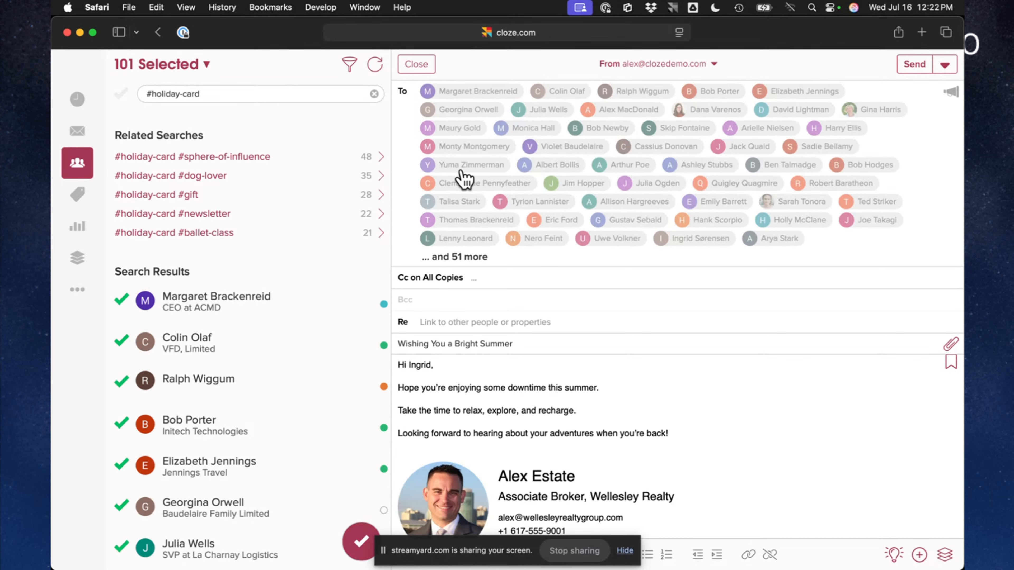
- Close the mail merge draft without sending it and go to the Today agenda
{"action": "left_click", "coordinate": [415, 67]}
{"action": "left_click", "coordinate": [430, 93]}
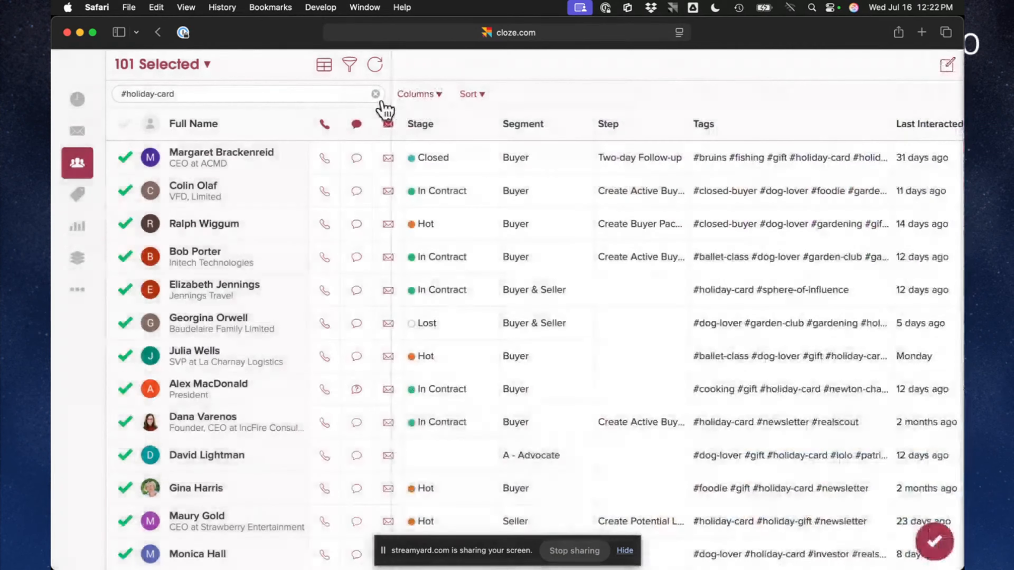
{"action": "left_click", "coordinate": [85, 103]}
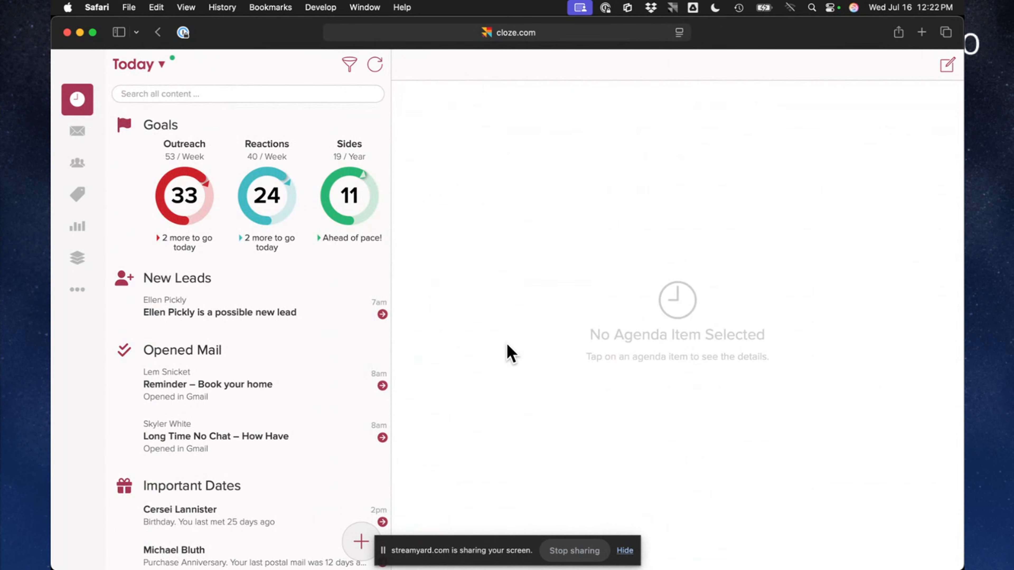
- Switch to the PowerPoint slideshow and advance from the Organizing recap slide to Step 5: Start Using Your Agenda
{"action": "key", "text": "ctrl+Up"}
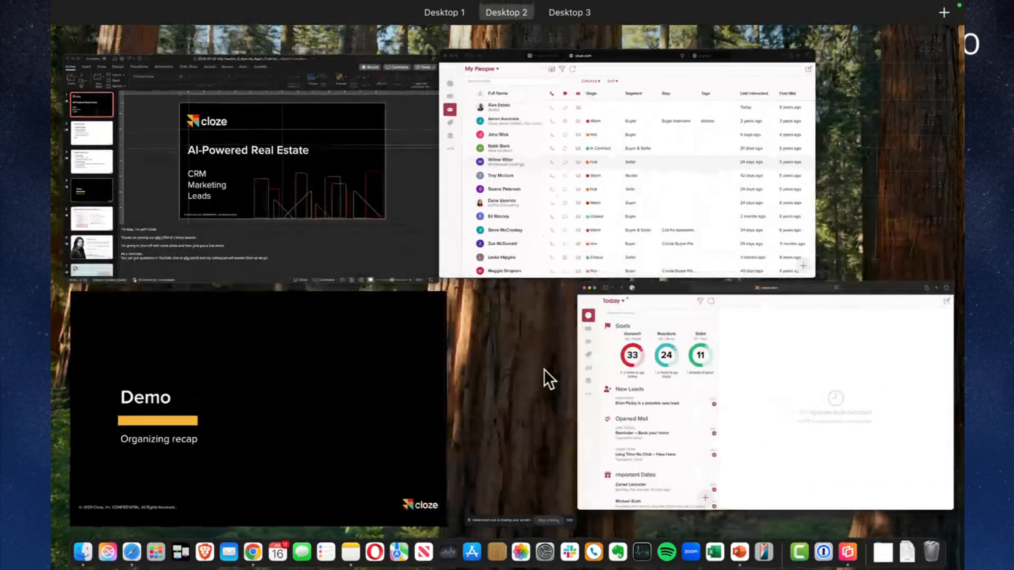
{"action": "left_click", "coordinate": [326, 366]}
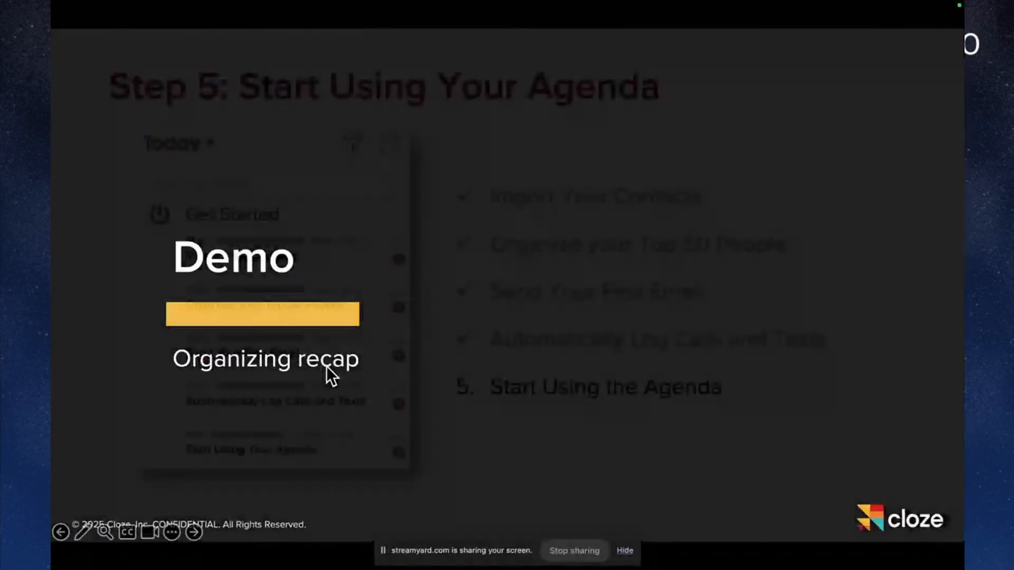